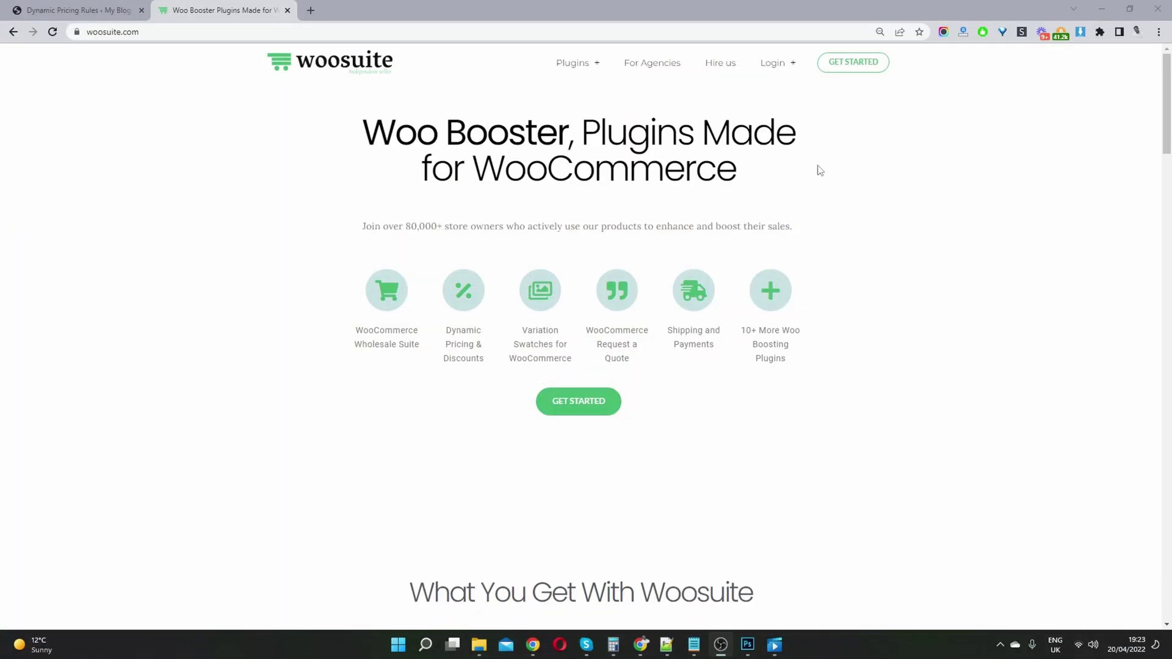
- View the Dynamic Pricing & Discounts plugin page on the Woosuite site, then return to the WP admin tab
mouse_move(589, 65)
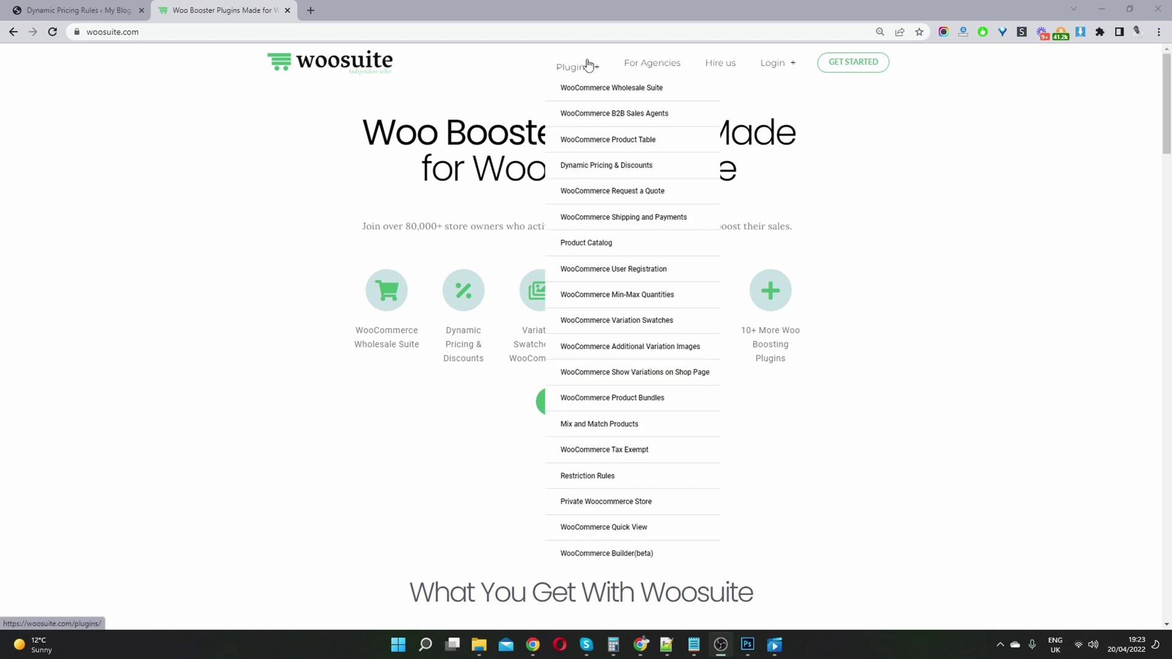
left_click(590, 170)
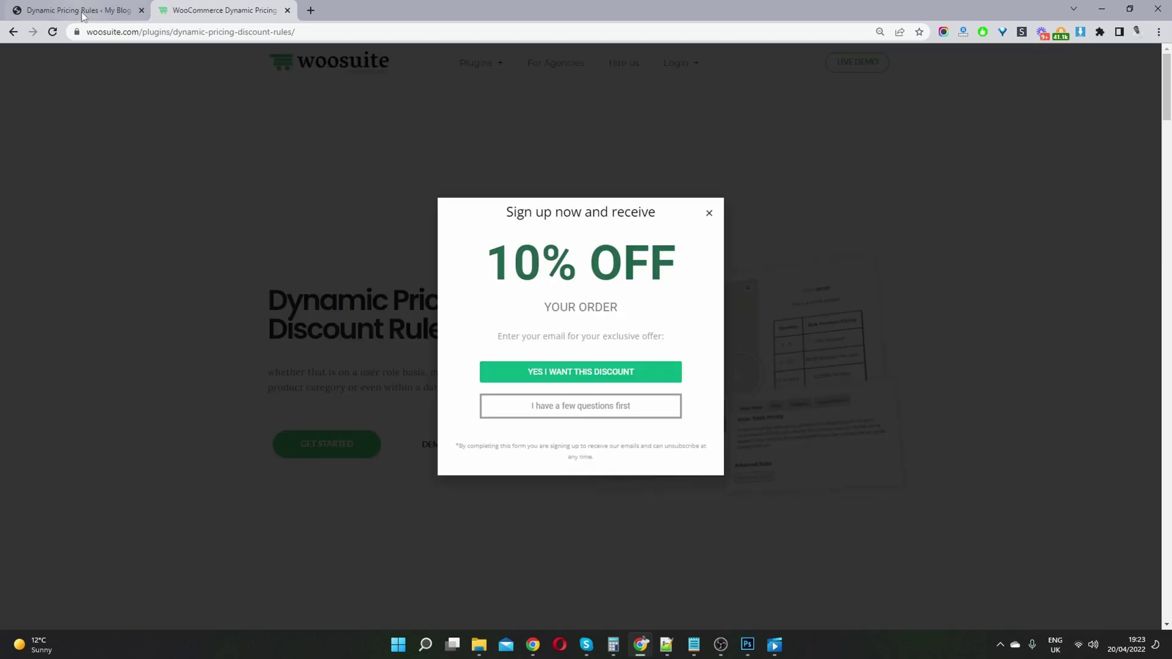
left_click(83, 12)
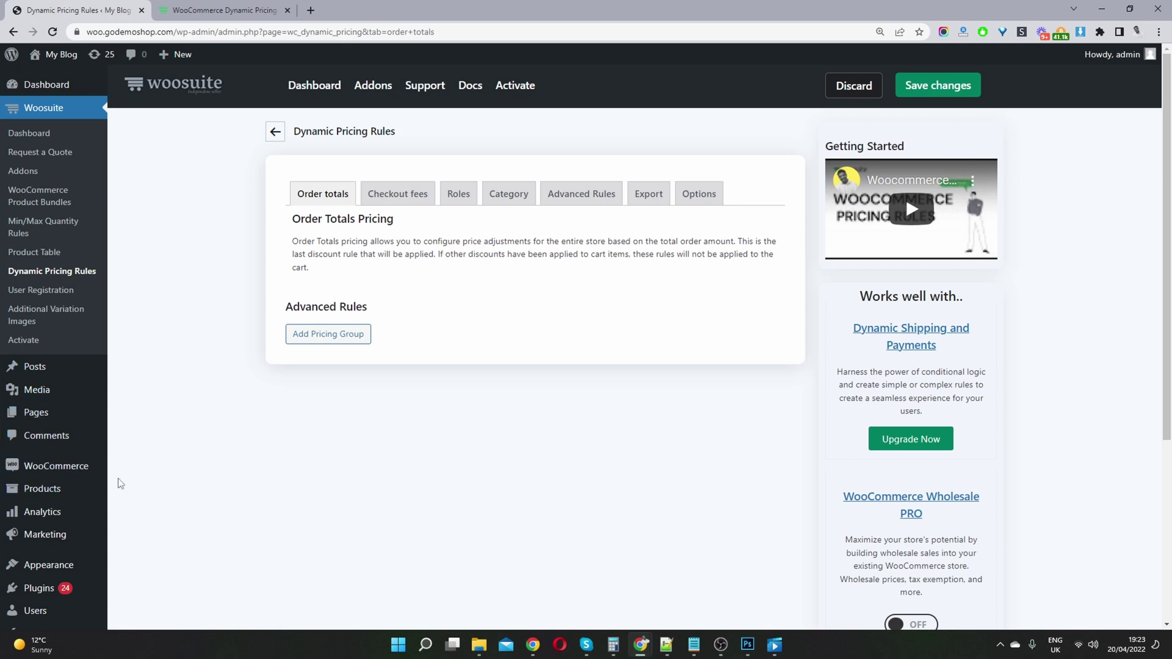
- Switch the Dynamic Pricing Rules page to its Advanced Rules tab
mouse_move(61, 588)
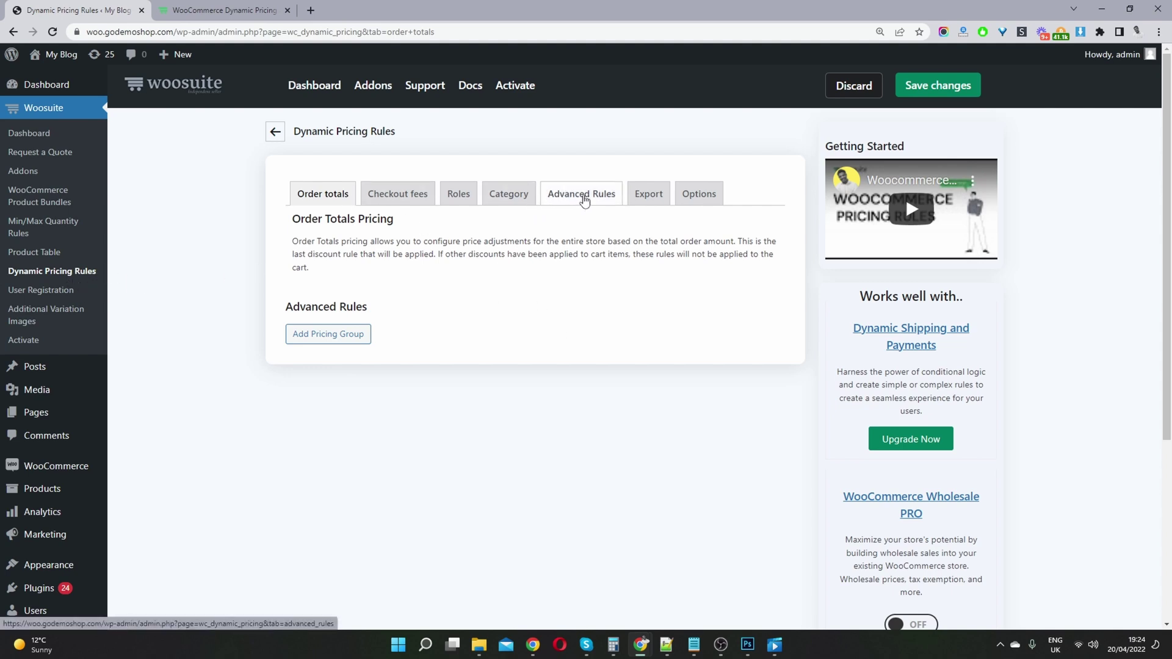
left_click(585, 201)
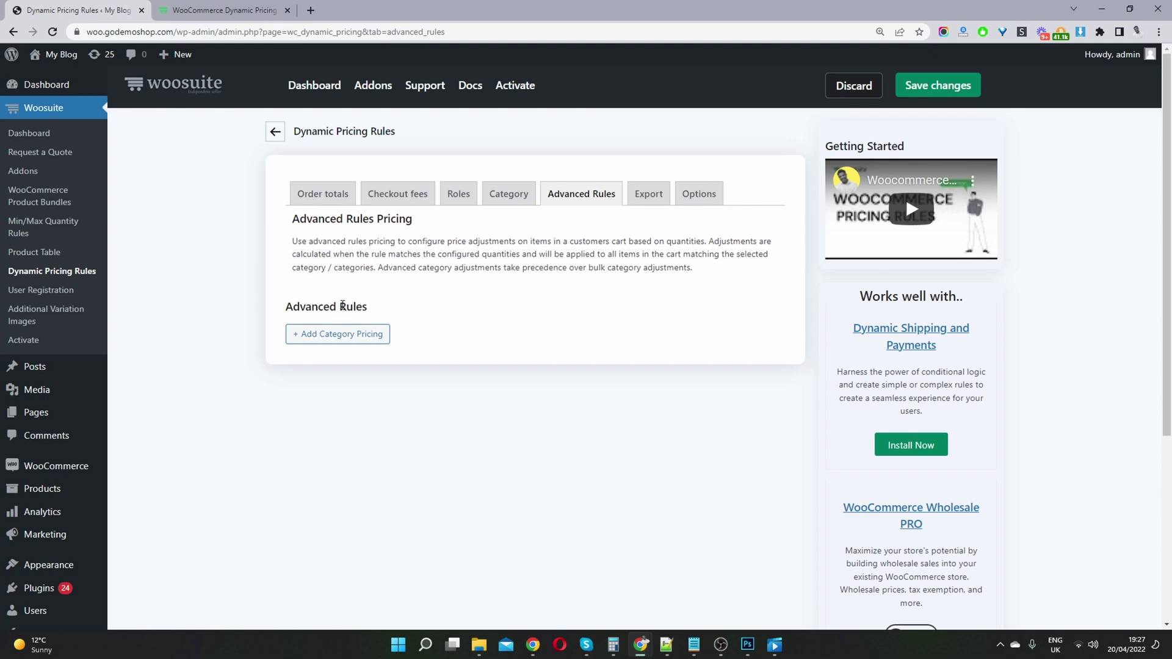
- Add a blank Category Pricing rule and put the cursor in its Admin Title field
left_click(340, 335)
scroll(389, 372, "down", 2)
left_click(342, 569)
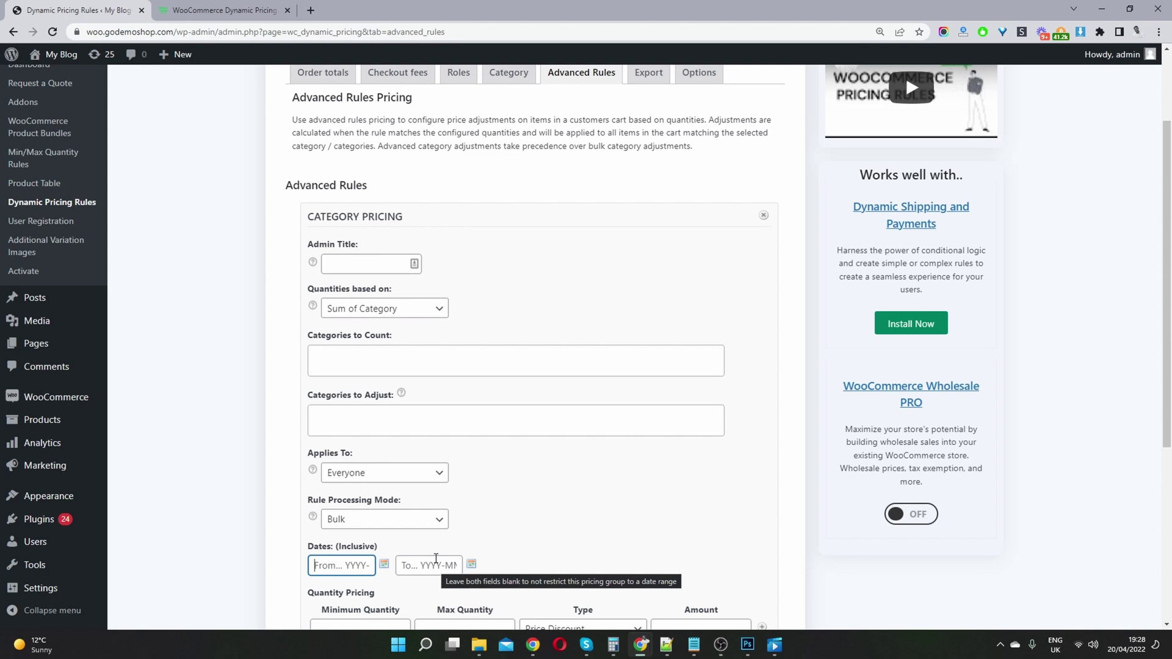
left_click(343, 264)
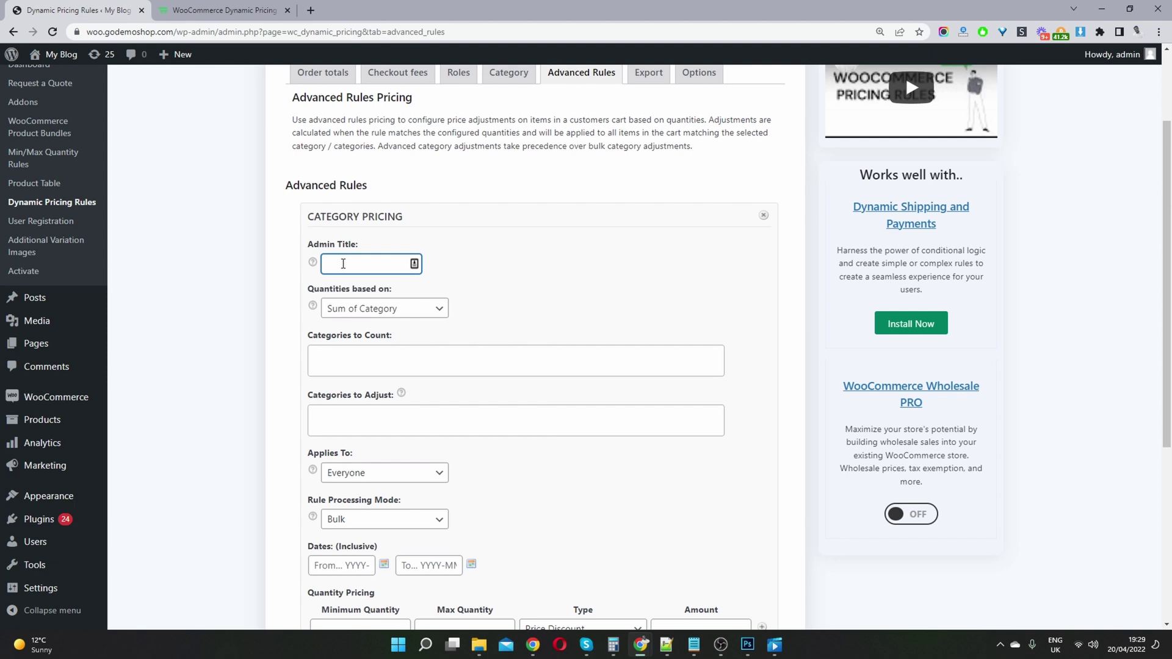
- Title the rule '3 for $90 falsh sale', keep Sum of Category, and count and adjust only Hoodies
type("3 for $90 falsh sale")
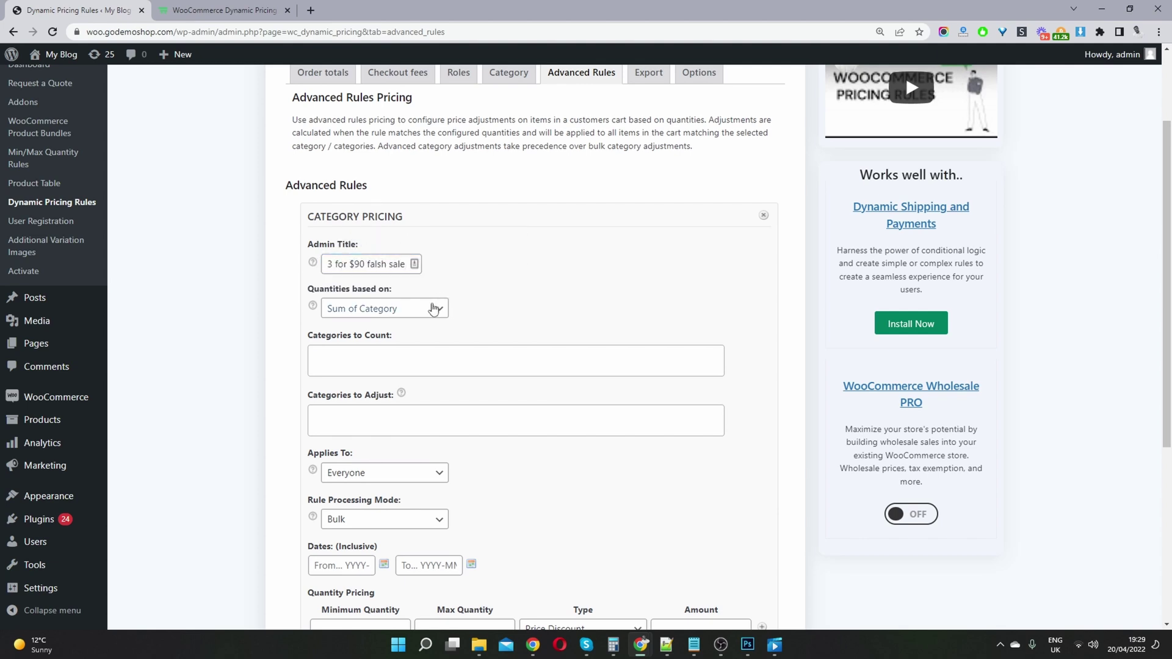
left_click(426, 311)
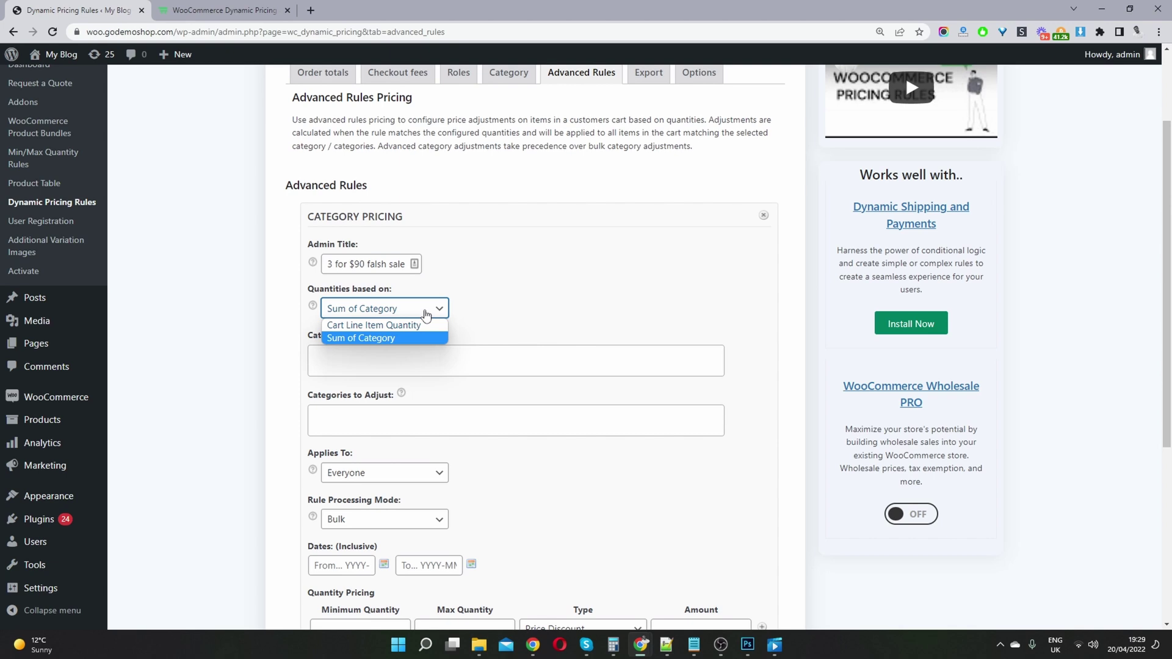
left_click(387, 339)
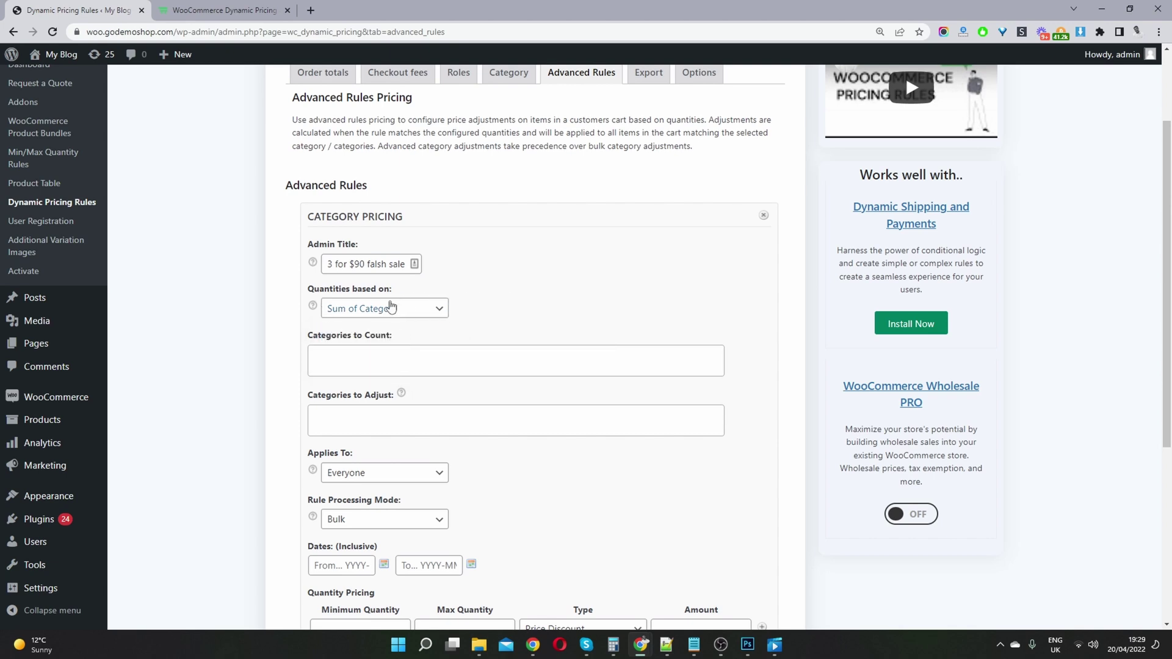
left_click(415, 350)
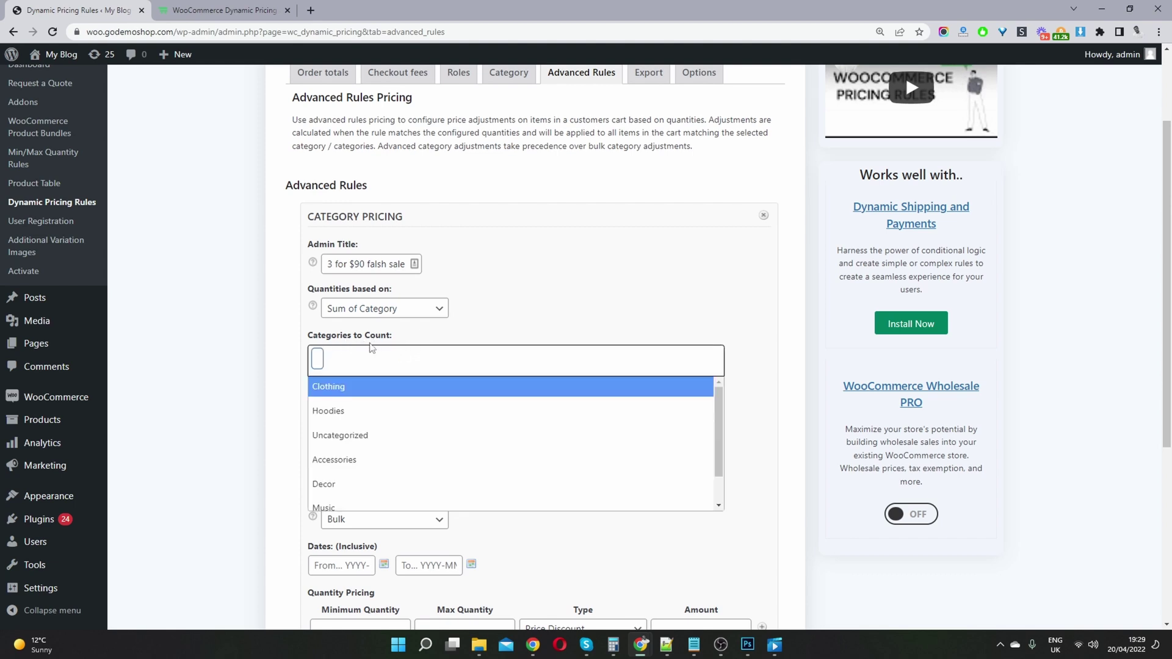
left_click(395, 415)
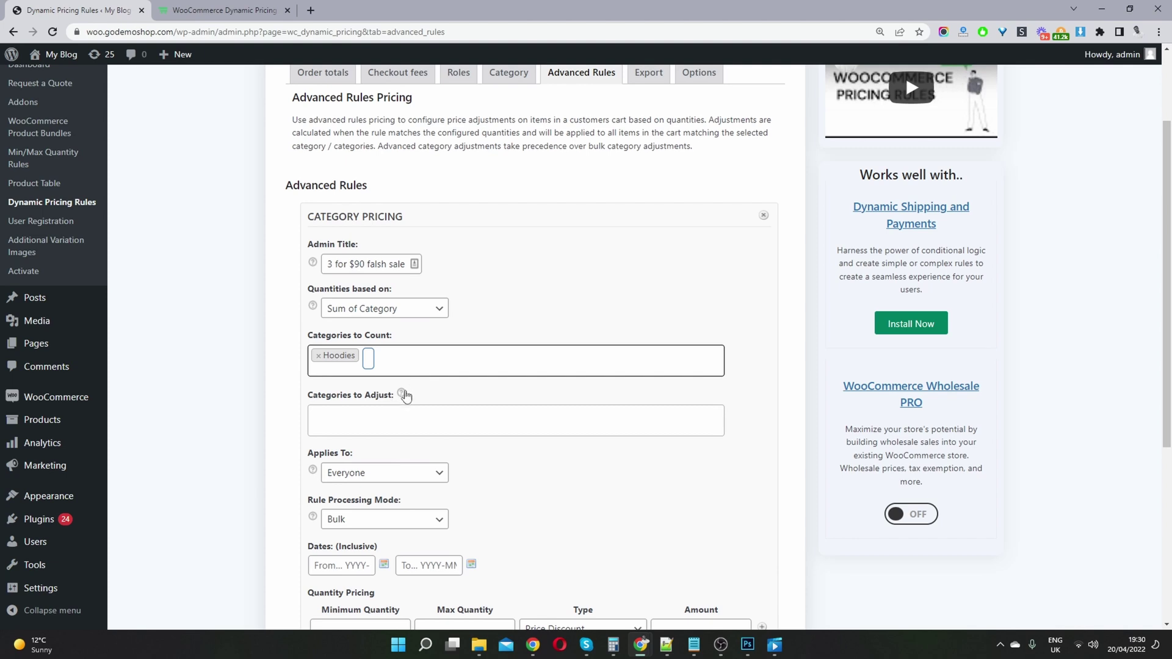
left_click(383, 416)
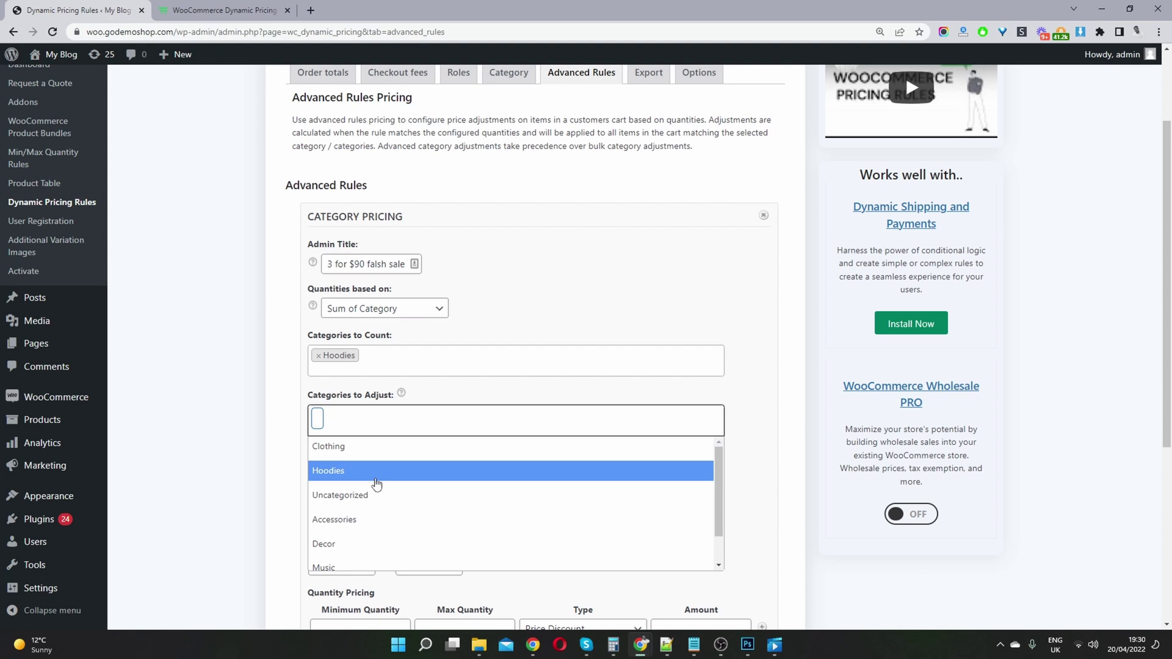
left_click(377, 483)
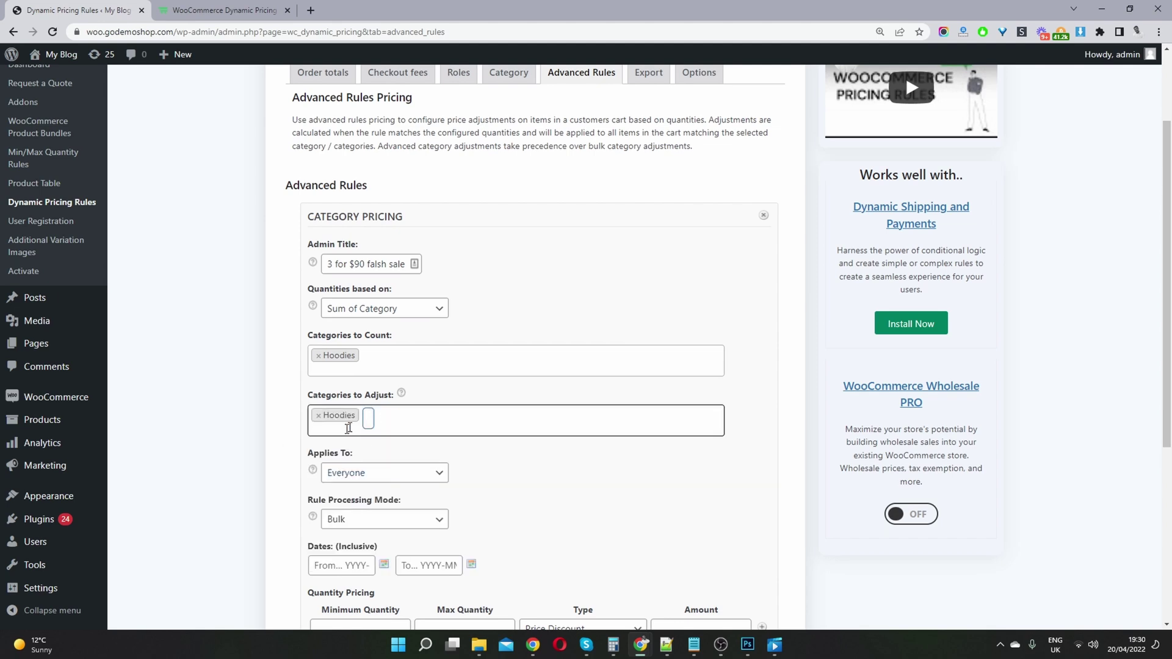
double_click(376, 263)
- Correct the typo to 'flash', keep Everyone, and set processing mode to Bundle (Set) Discount
type("flash")
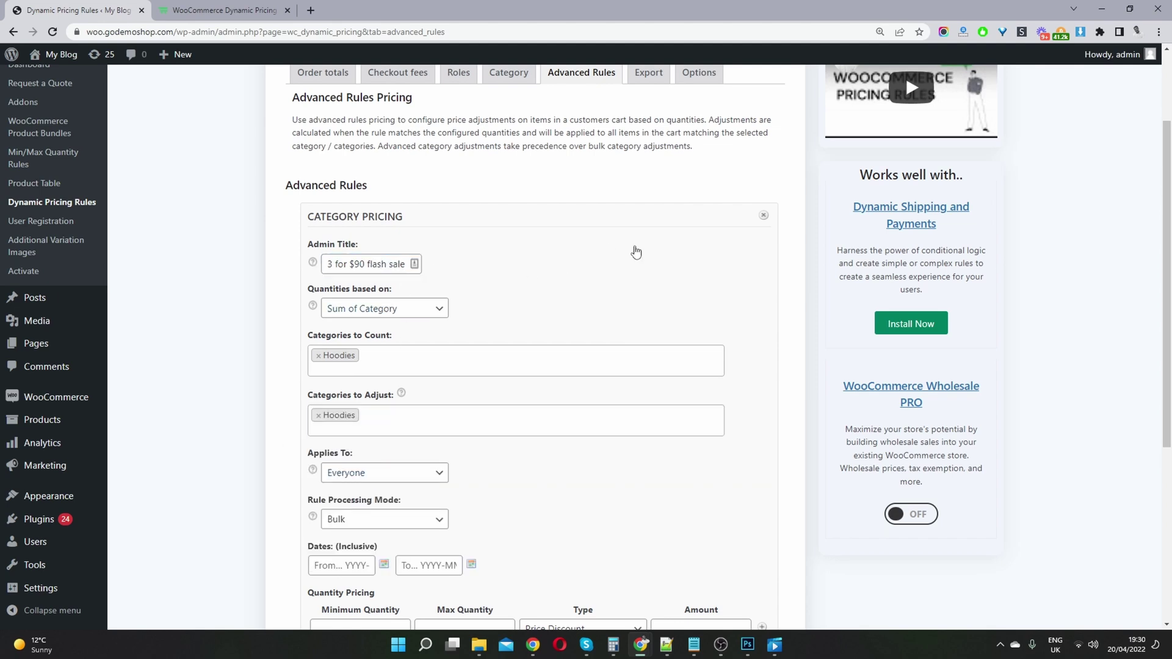
scroll(391, 306, "down", 3)
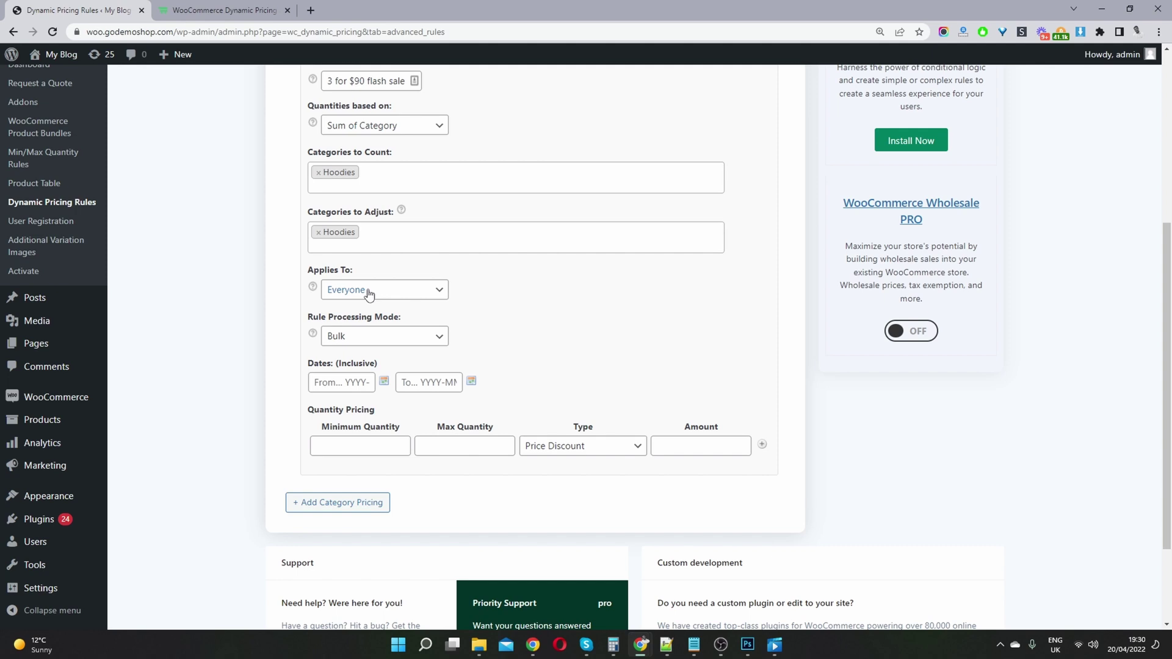
left_click(369, 294)
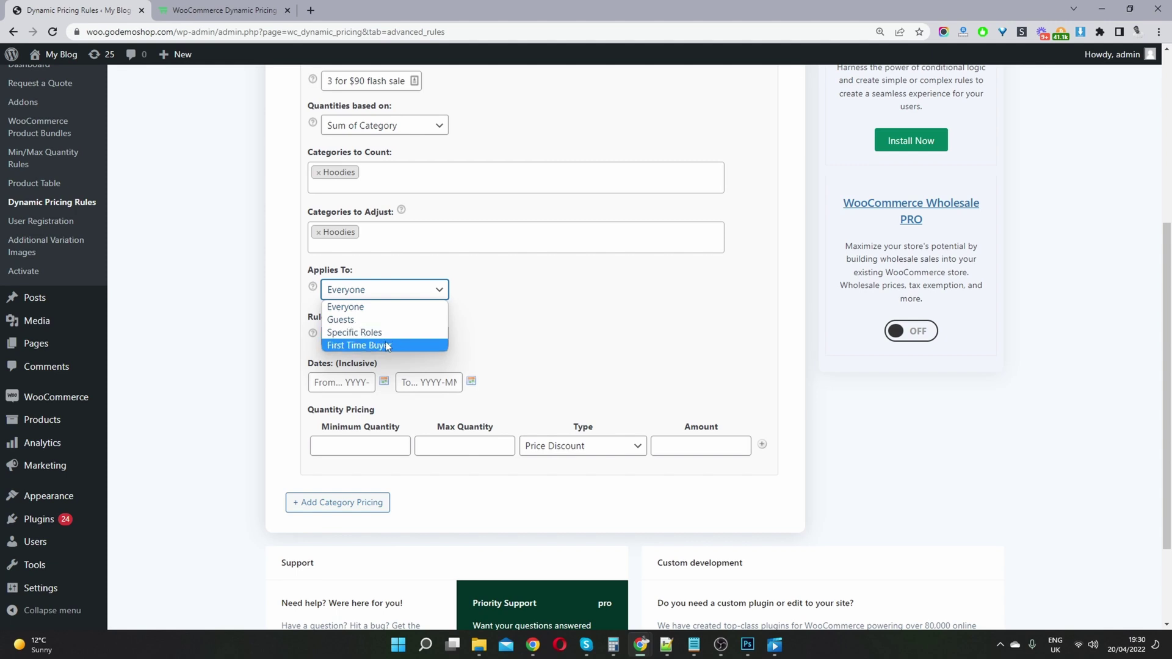
left_click(527, 310)
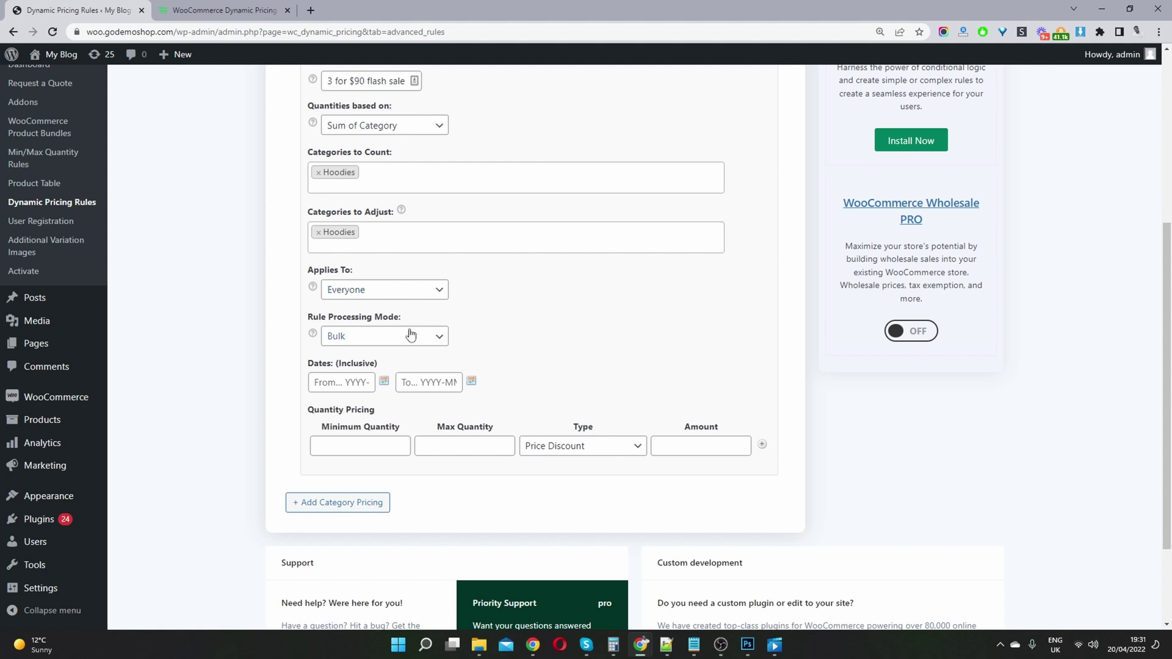
left_click(356, 339)
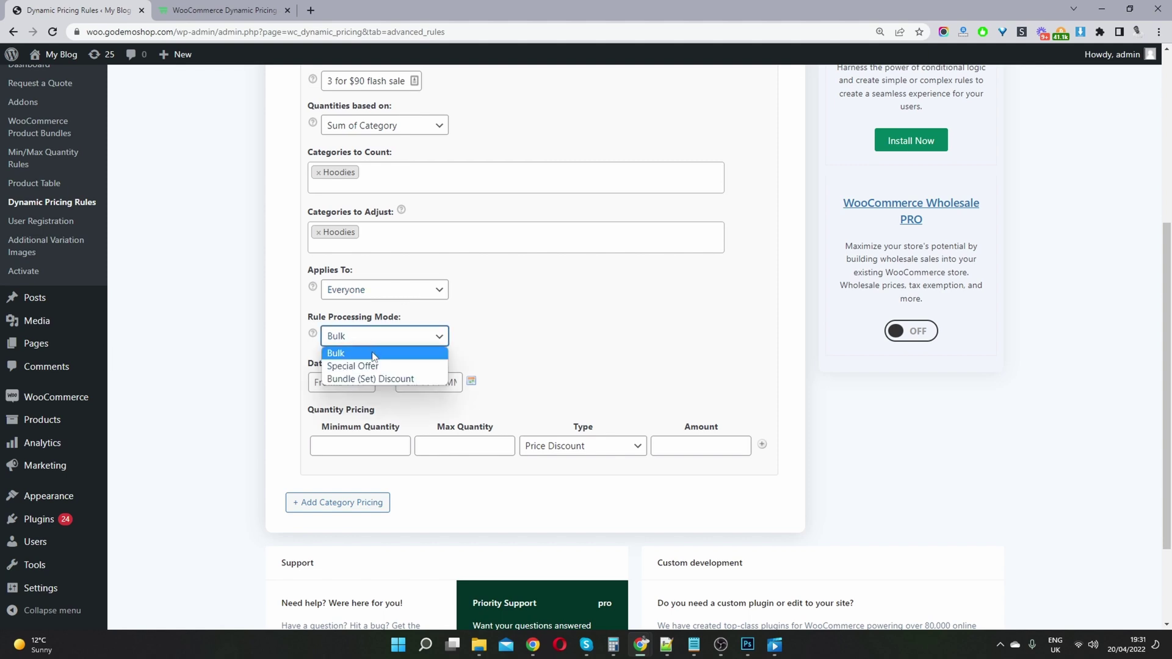
left_click(370, 379)
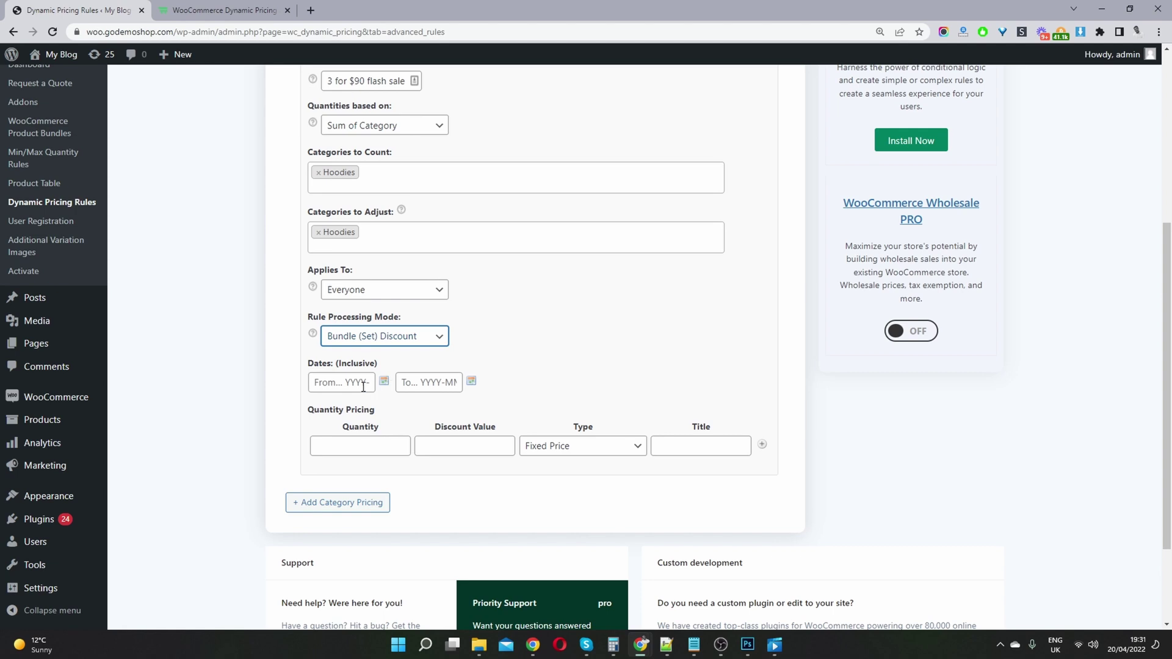
- Date the hoodie rule to run from 2022-04-20 to 2022-04-22
left_click(383, 387)
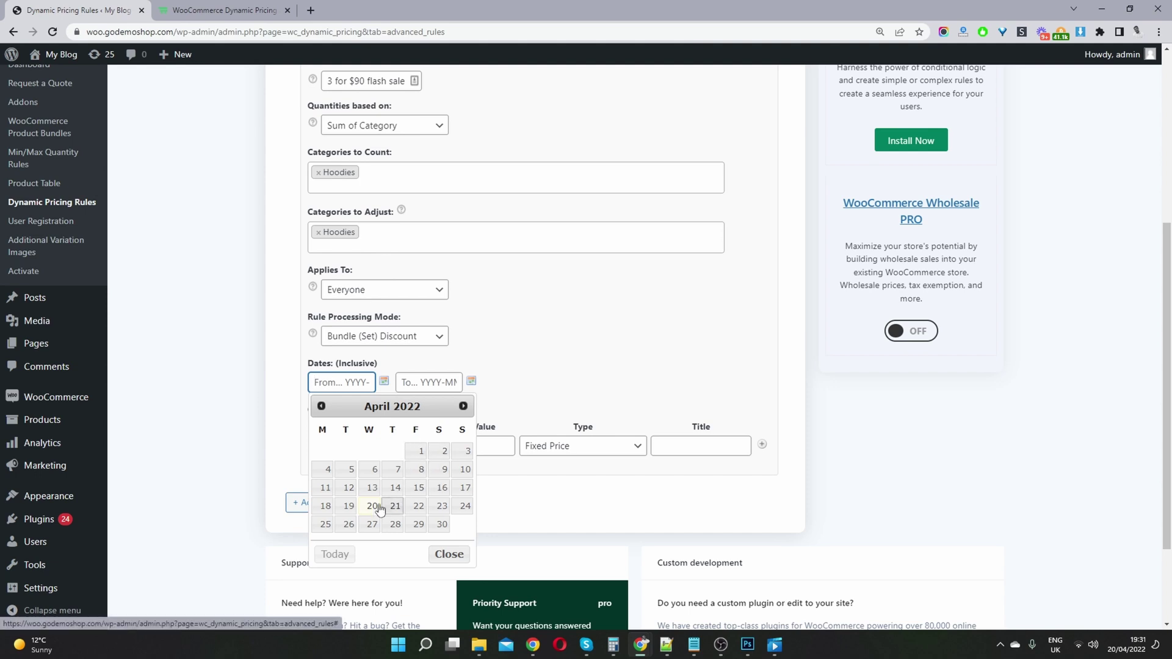
left_click(372, 507)
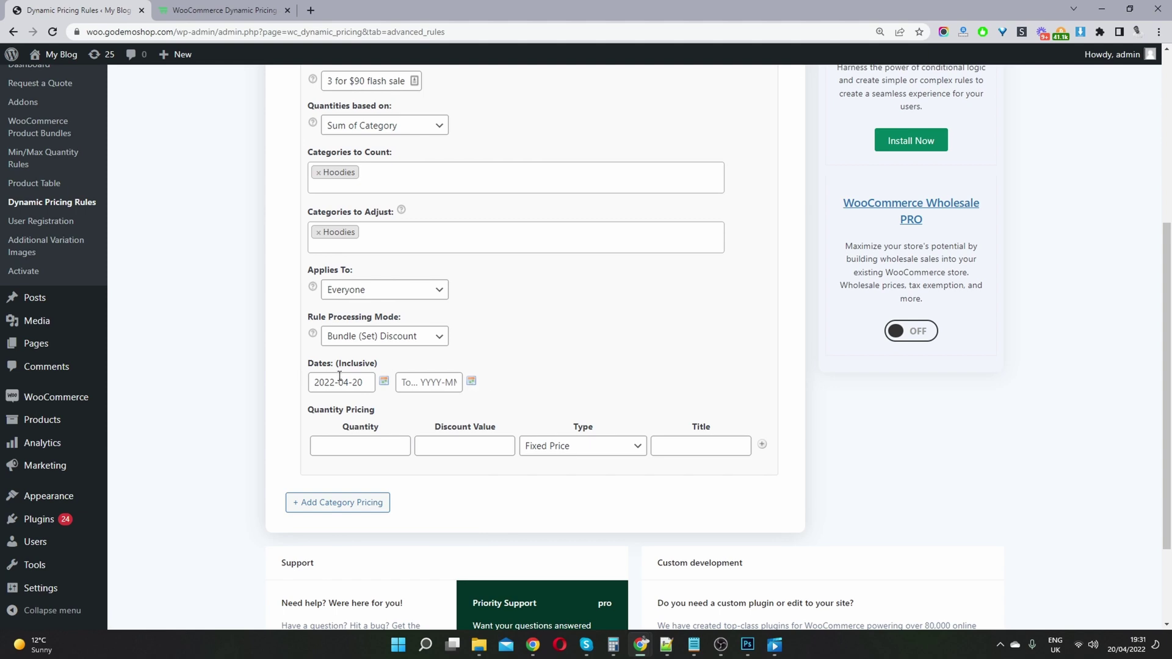
left_click(472, 383)
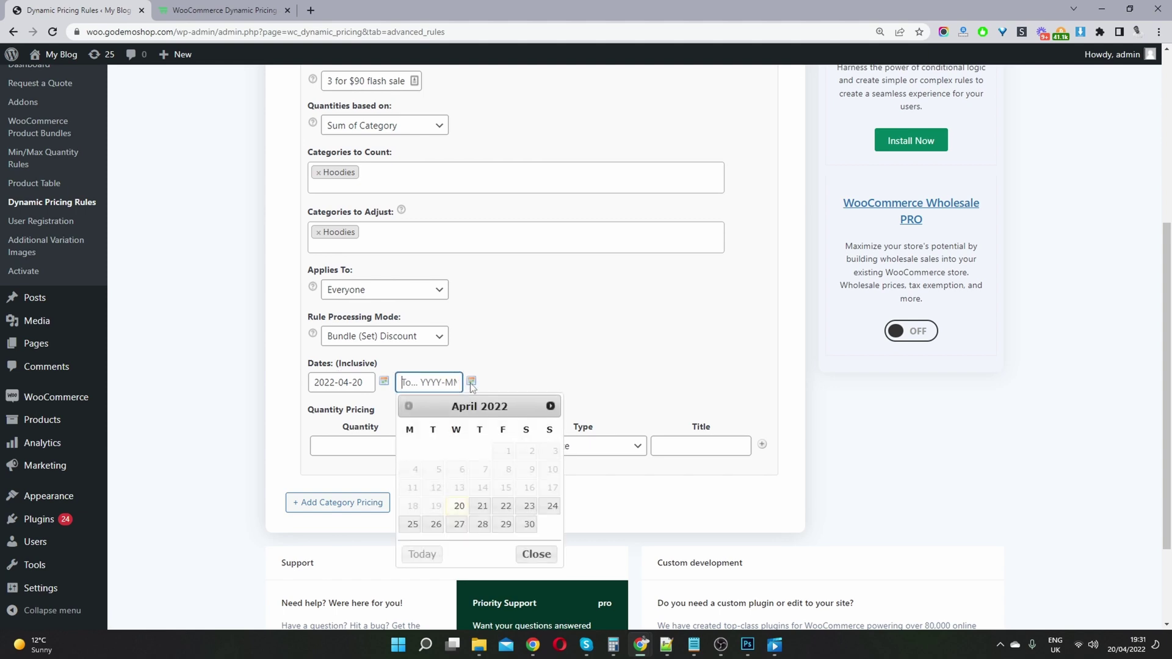
left_click(506, 506)
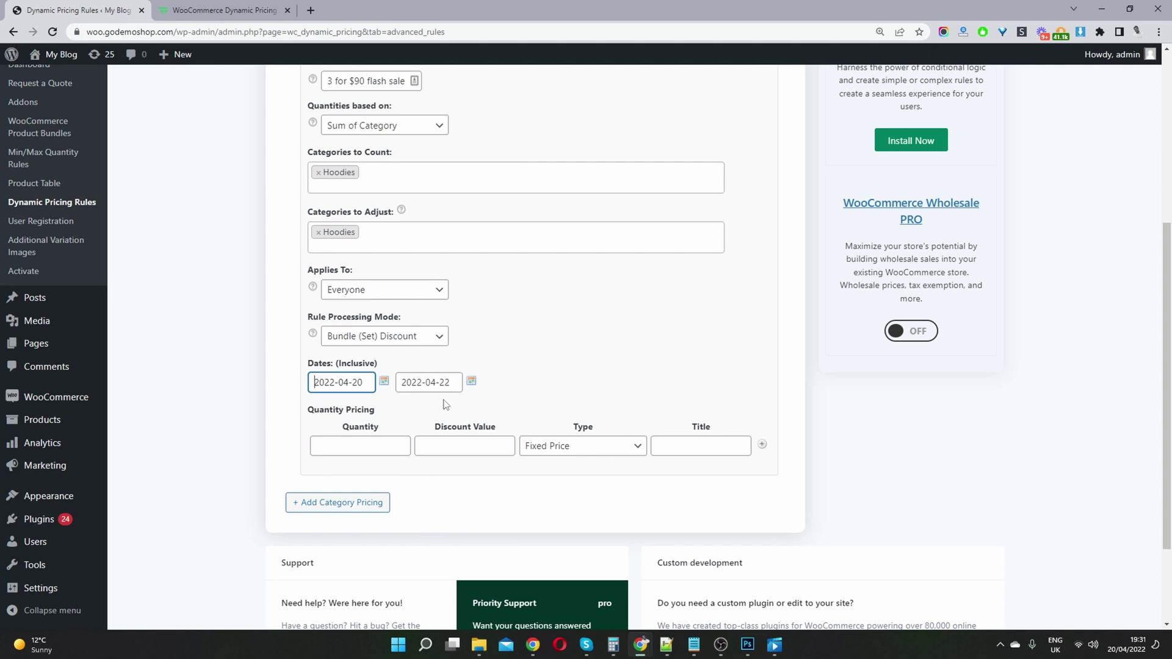
- Set the bundle pricing row to quantity 3 at a Fixed Price of 90
left_click(393, 452)
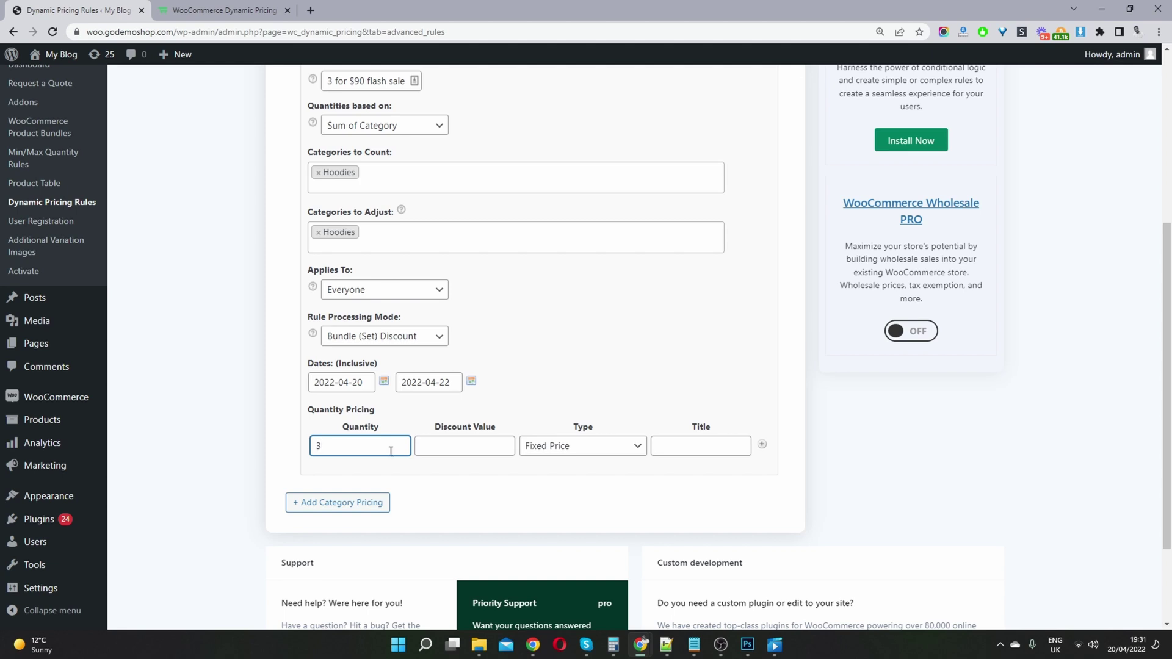
left_click(468, 448)
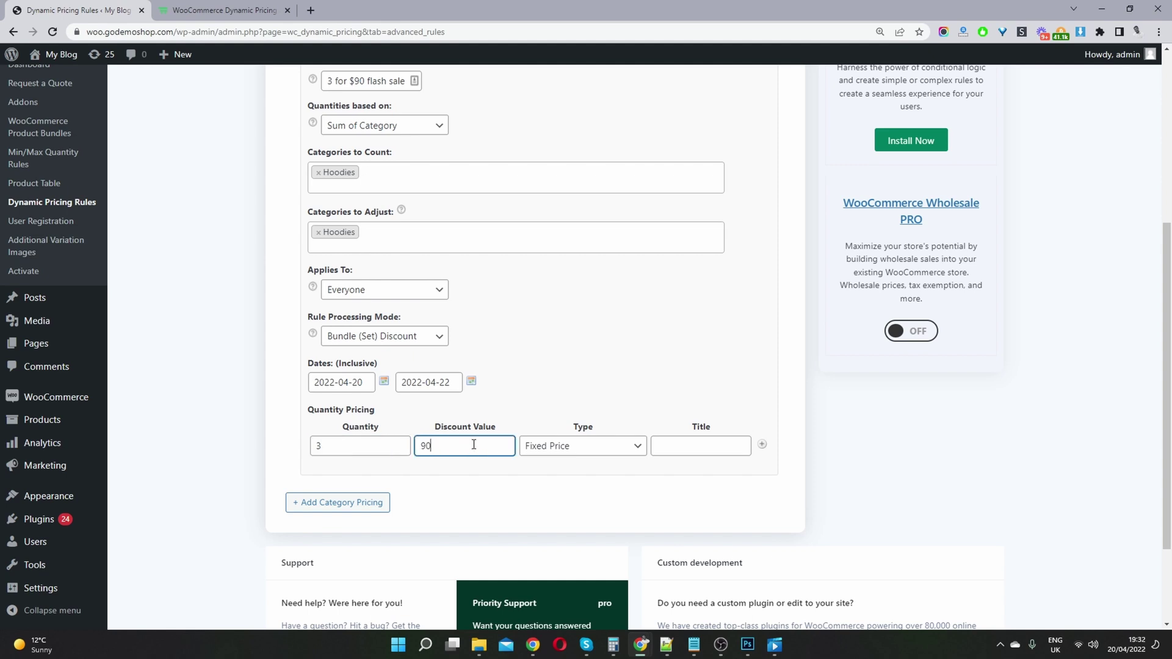
left_click(698, 449)
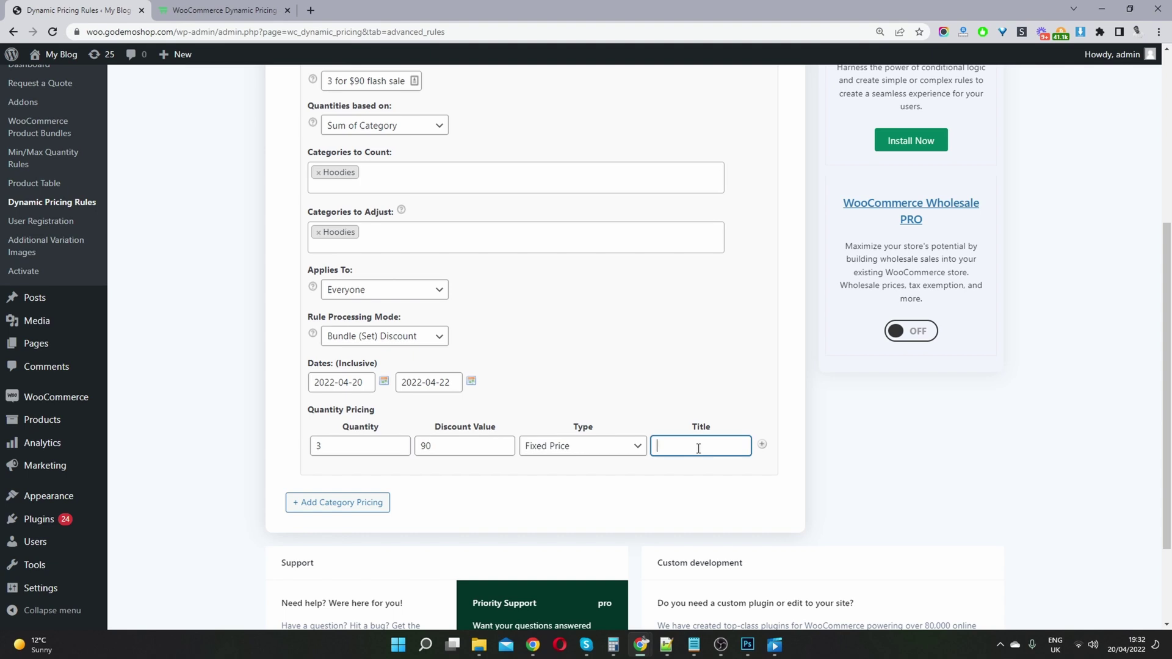
- Title the pricing row '3 for $90', save the rule, and open the Product categories list
type("3 for $90")
scroll(840, 371, "up", 5)
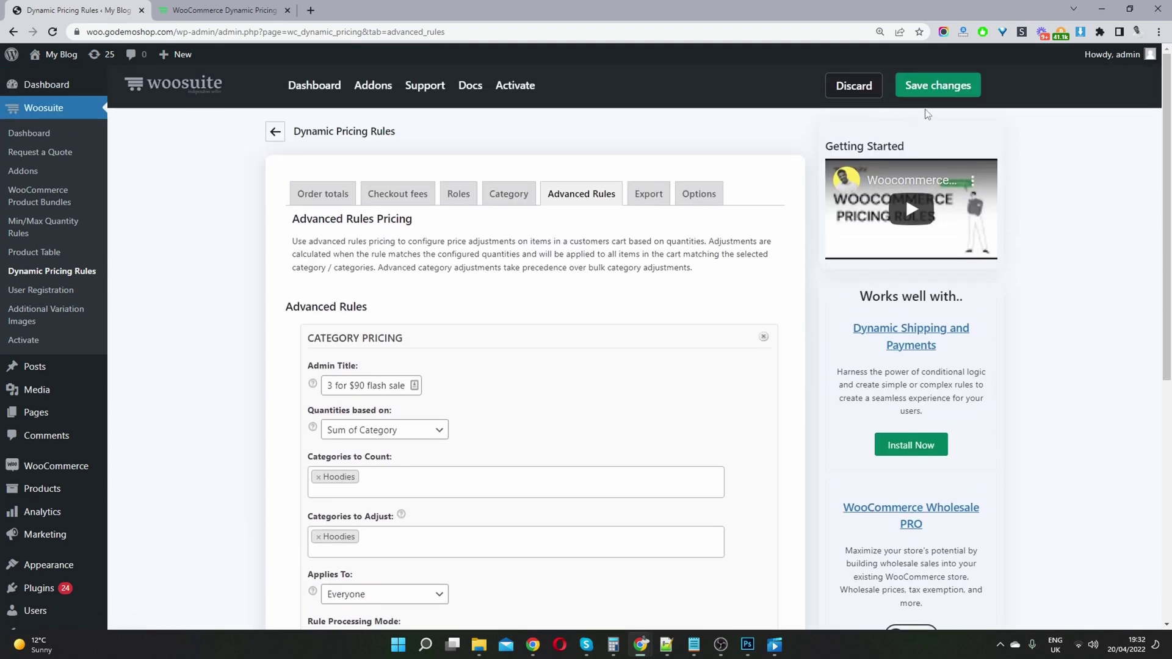
left_click(924, 96)
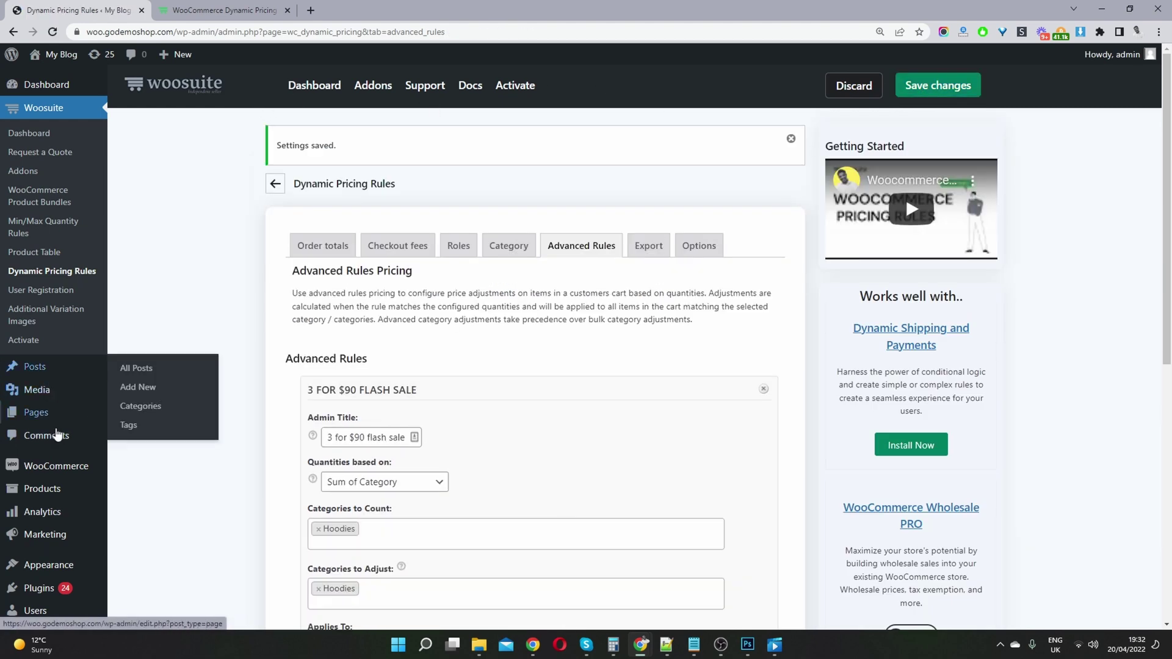
mouse_move(89, 494)
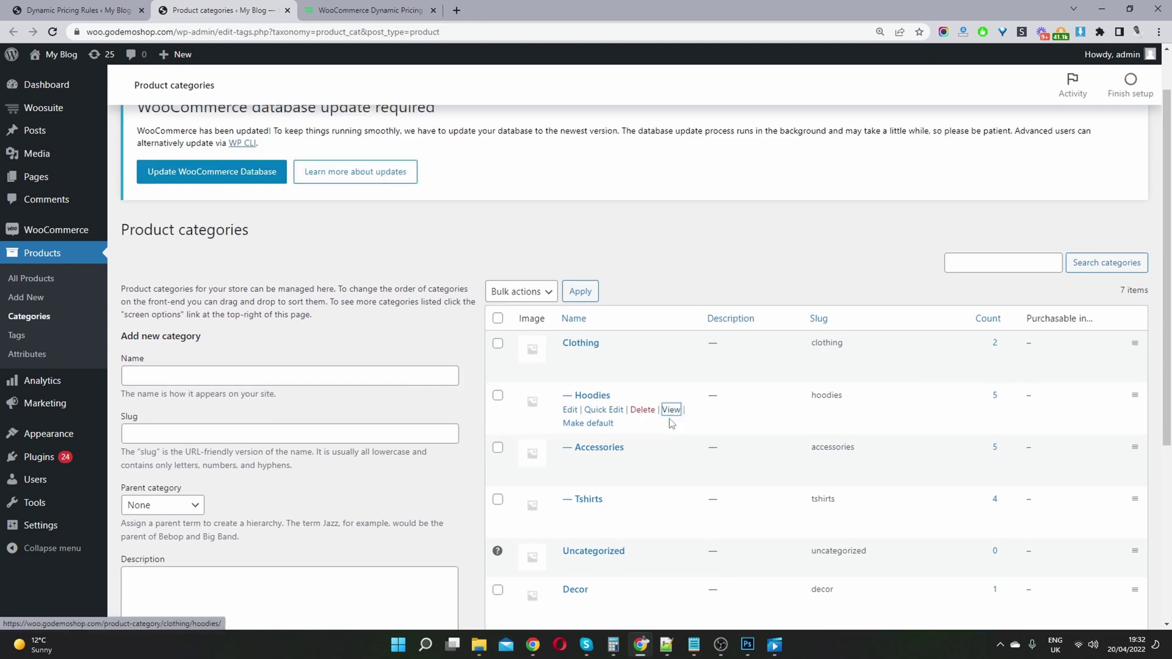
- Browse the Hoodies category on the storefront and empty the cart of Hoodie with Zipper
left_click(667, 414)
scroll(552, 317, "down", 5)
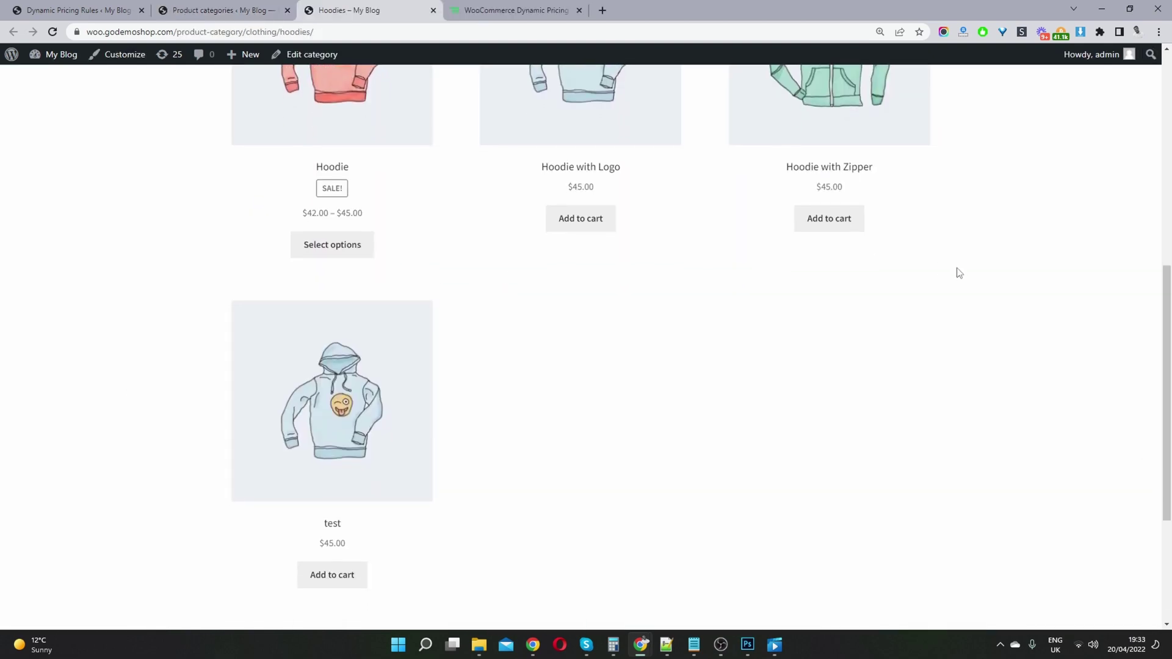
scroll(881, 267, "up", 3)
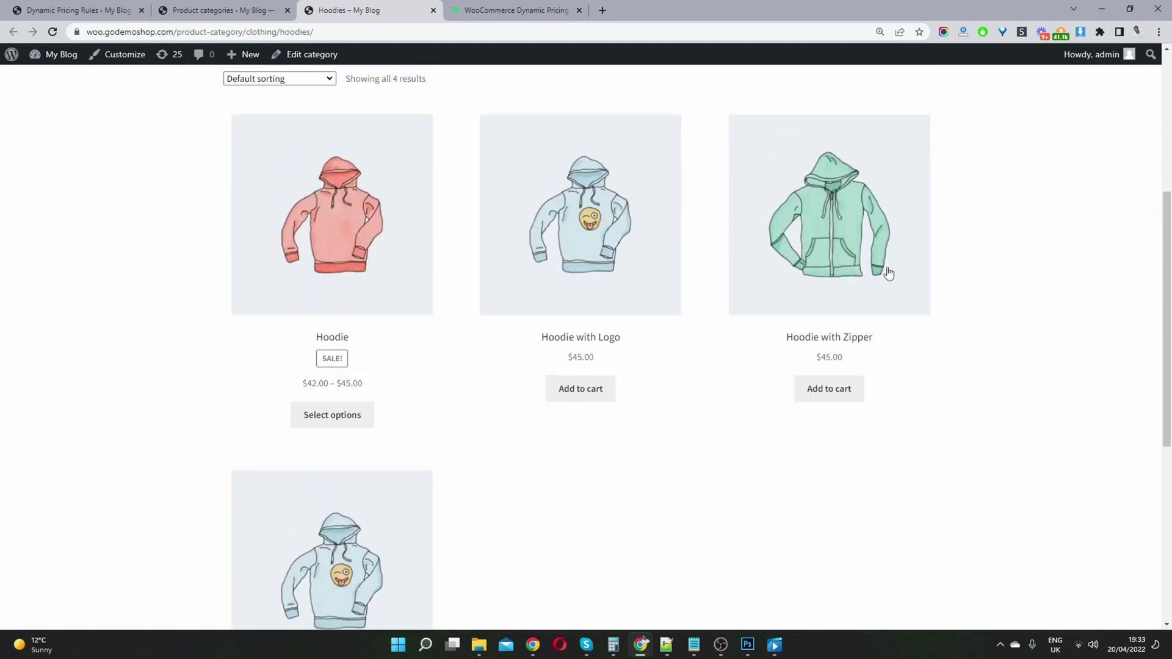
left_click(828, 459)
scroll(931, 343, "up", 4)
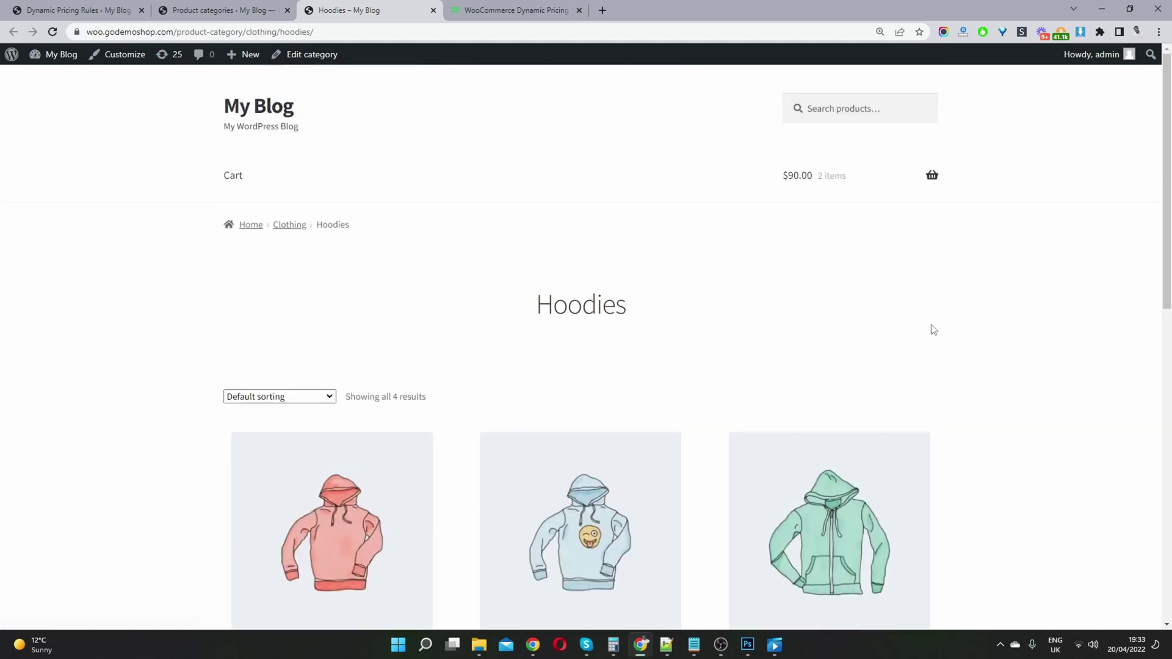
mouse_move(908, 175)
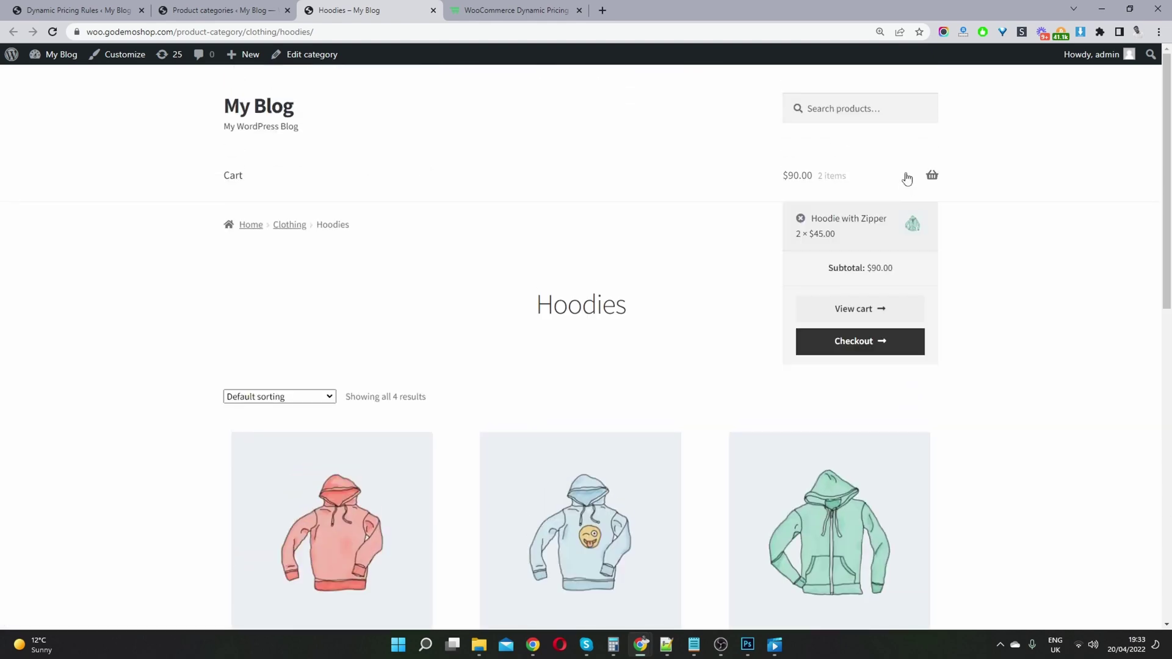
left_click(800, 218)
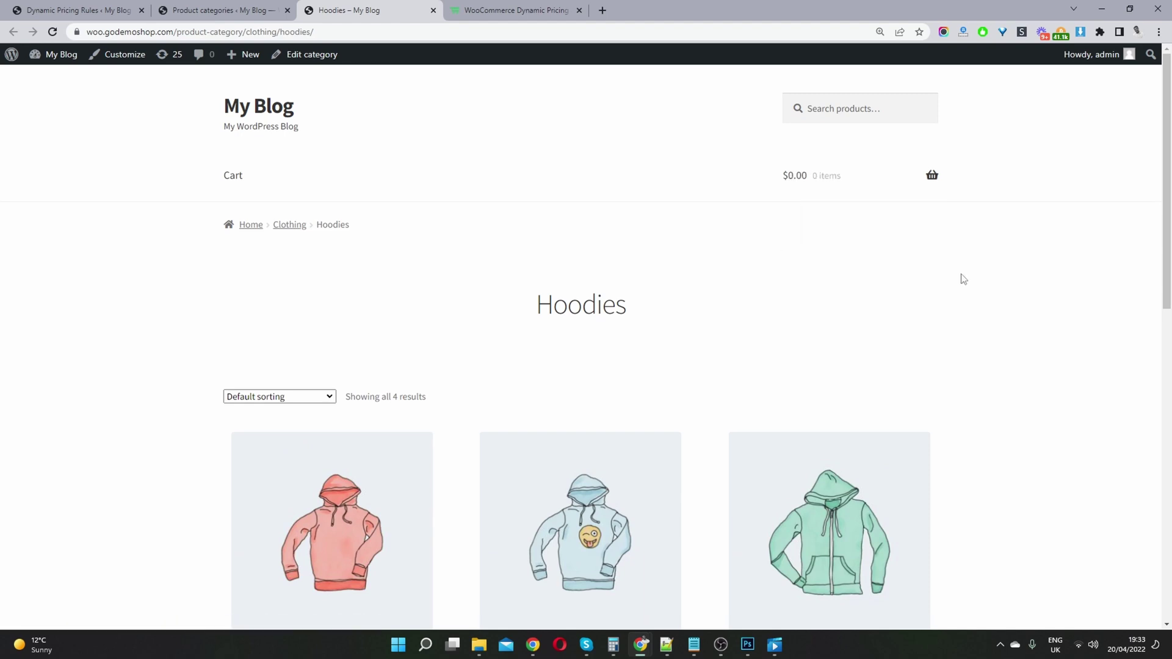
- Add Hoodie with Zipper and two Hoodie with Logo, checking the cart totals $90.00
scroll(869, 366, "down", 3)
left_click(792, 493)
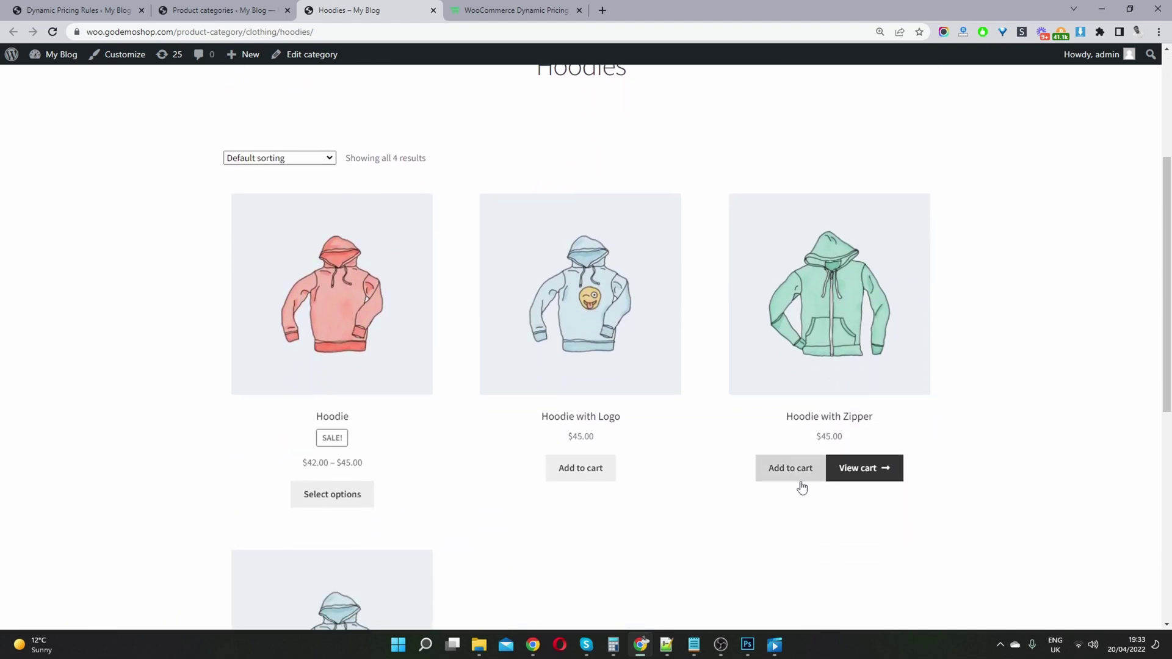
scroll(946, 391, "up", 3)
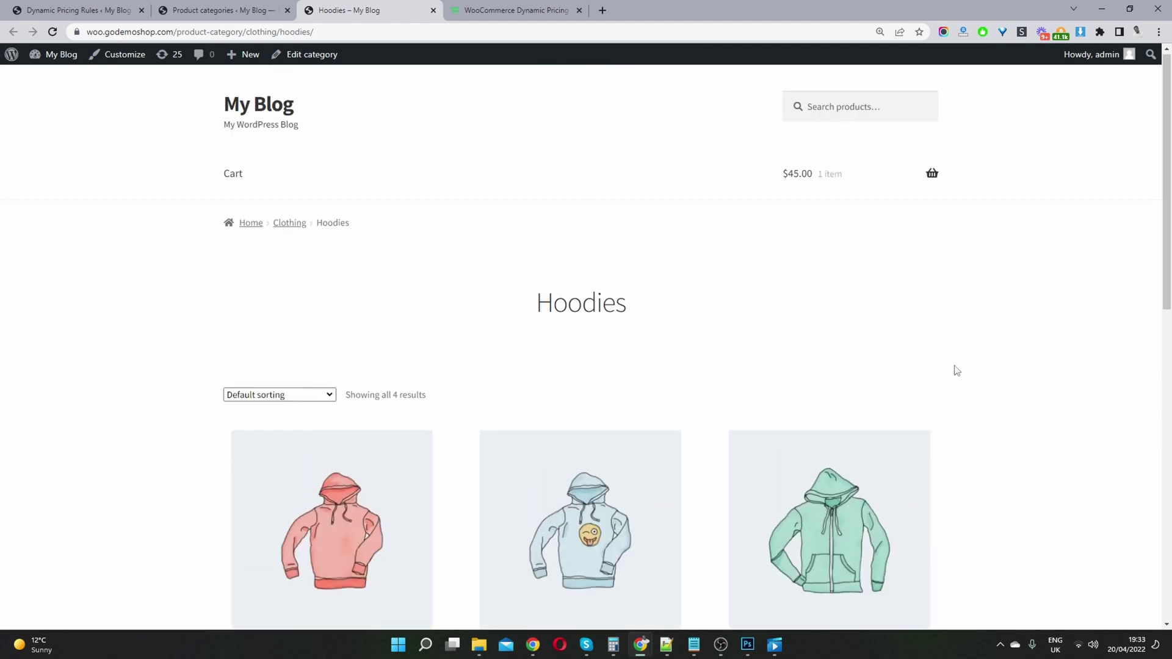
scroll(814, 262, "down", 4)
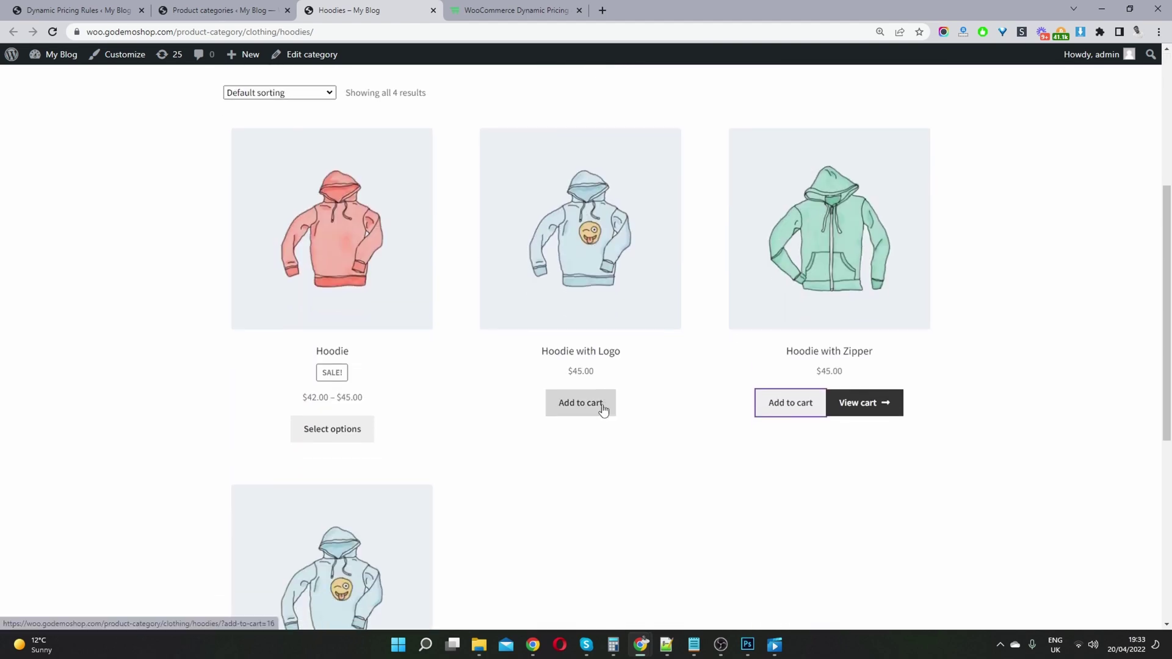
left_click(599, 409)
scroll(945, 361, "up", 3)
scroll(944, 359, "up", 1)
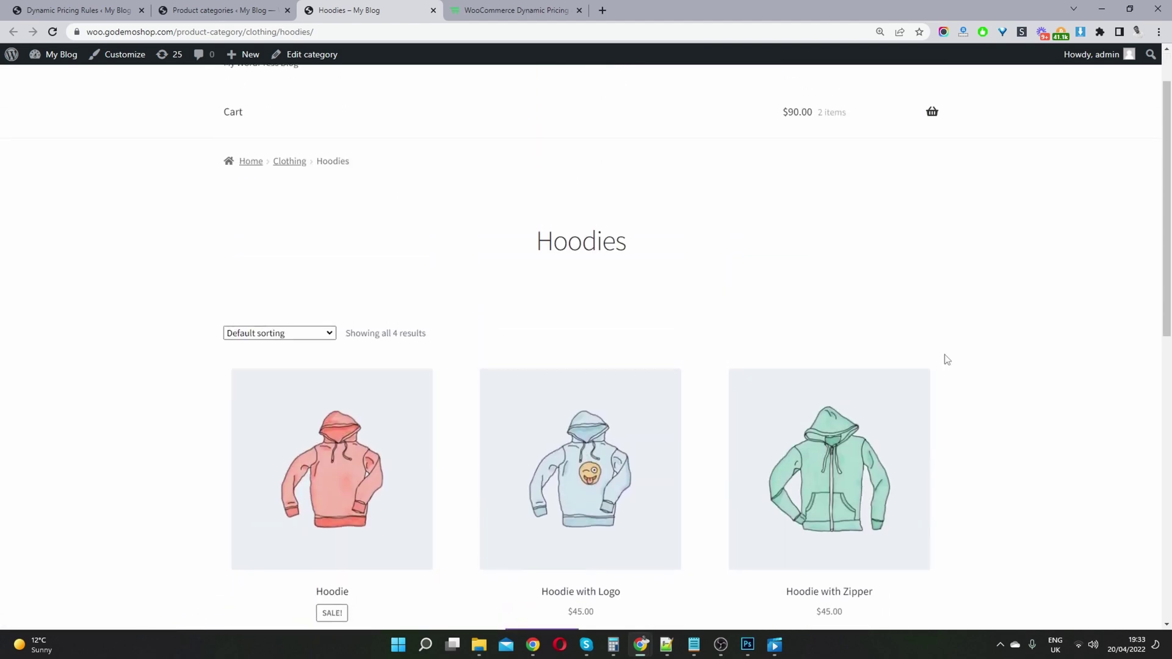
scroll(751, 330, "down", 3)
scroll(739, 352, "down", 1)
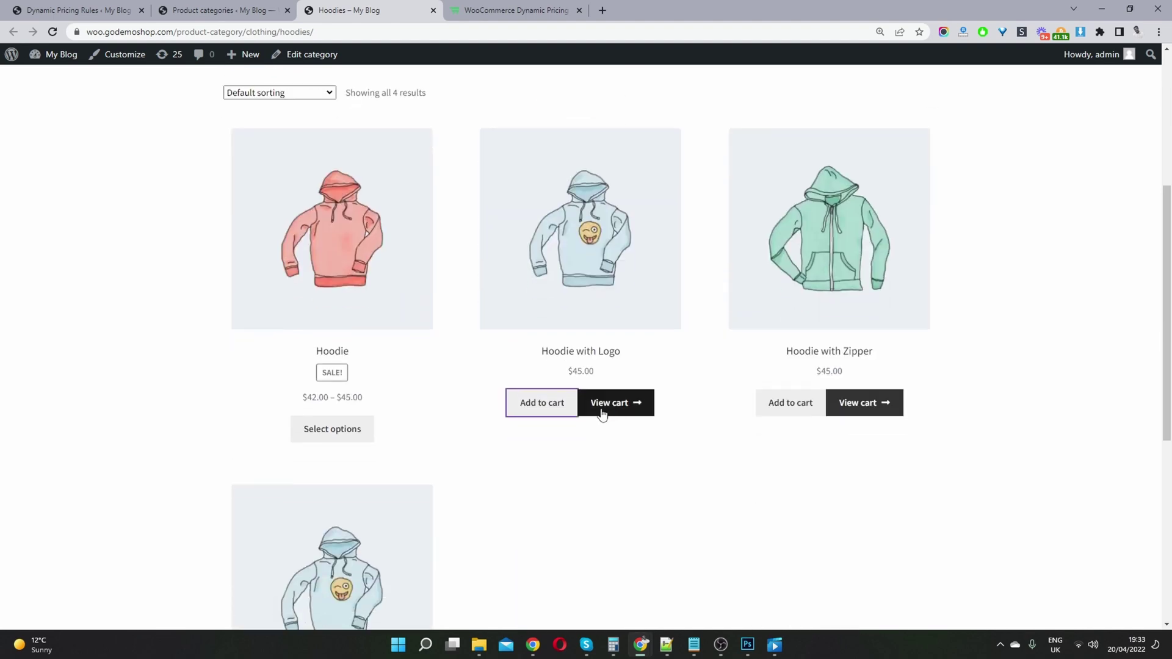
left_click(554, 412)
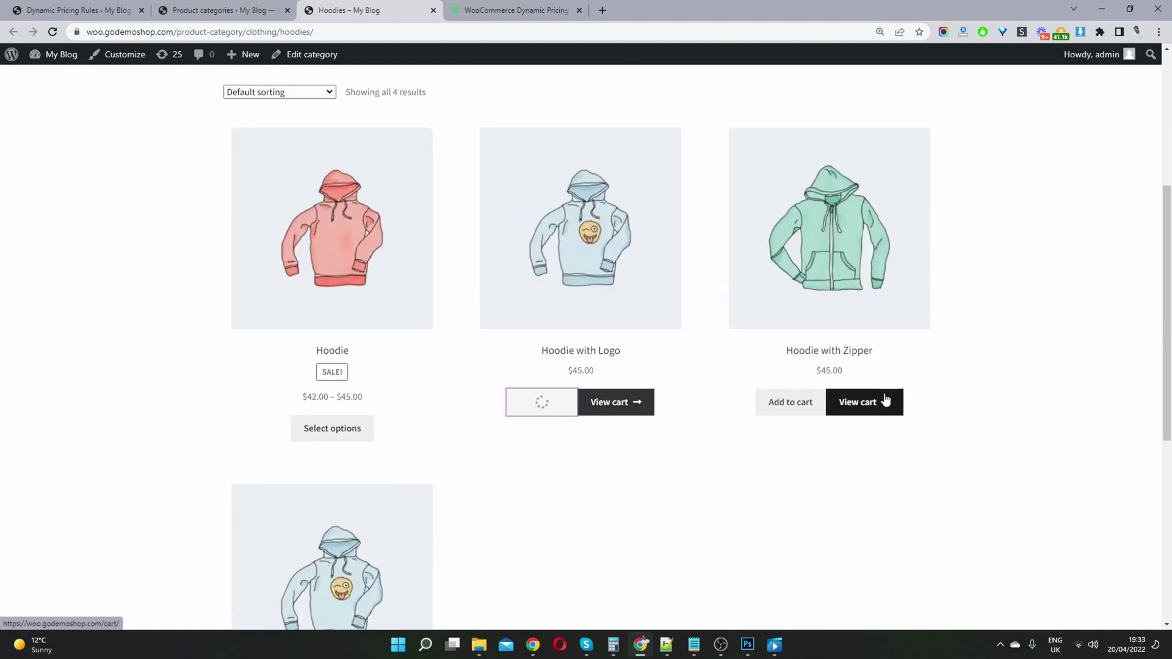
scroll(814, 183, "up", 5)
mouse_move(814, 177)
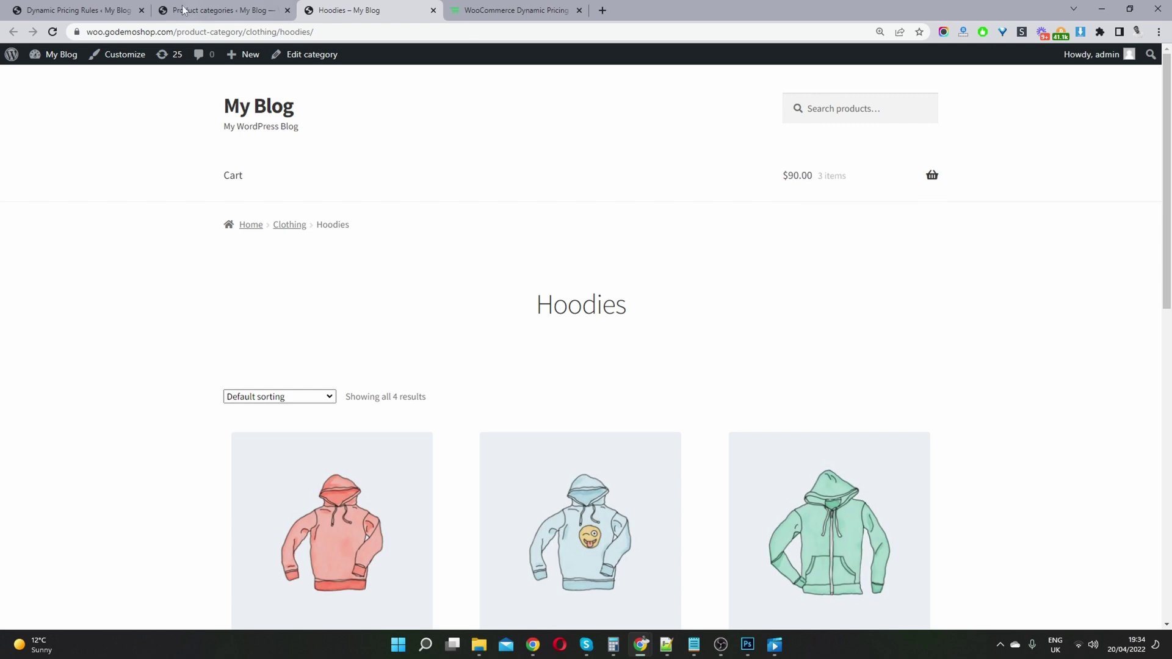
- Back in Dynamic Pricing Rules, review the hoodie bundle, then add an Order totals pricing group
left_click(202, 11)
left_click(86, 11)
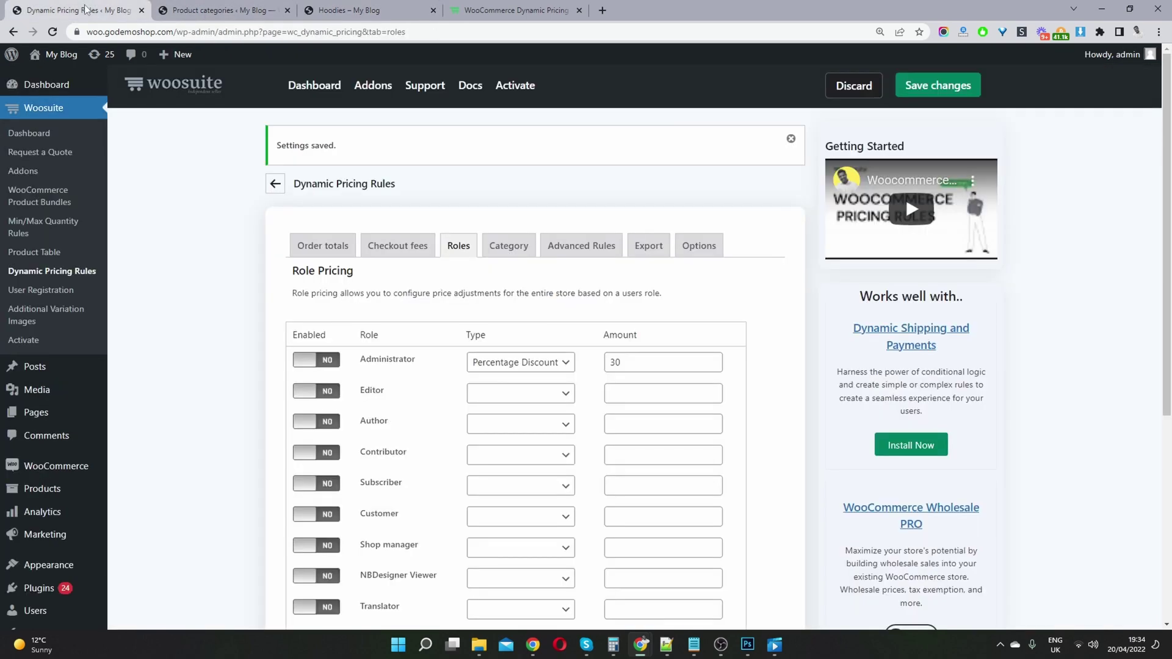
left_click(585, 245)
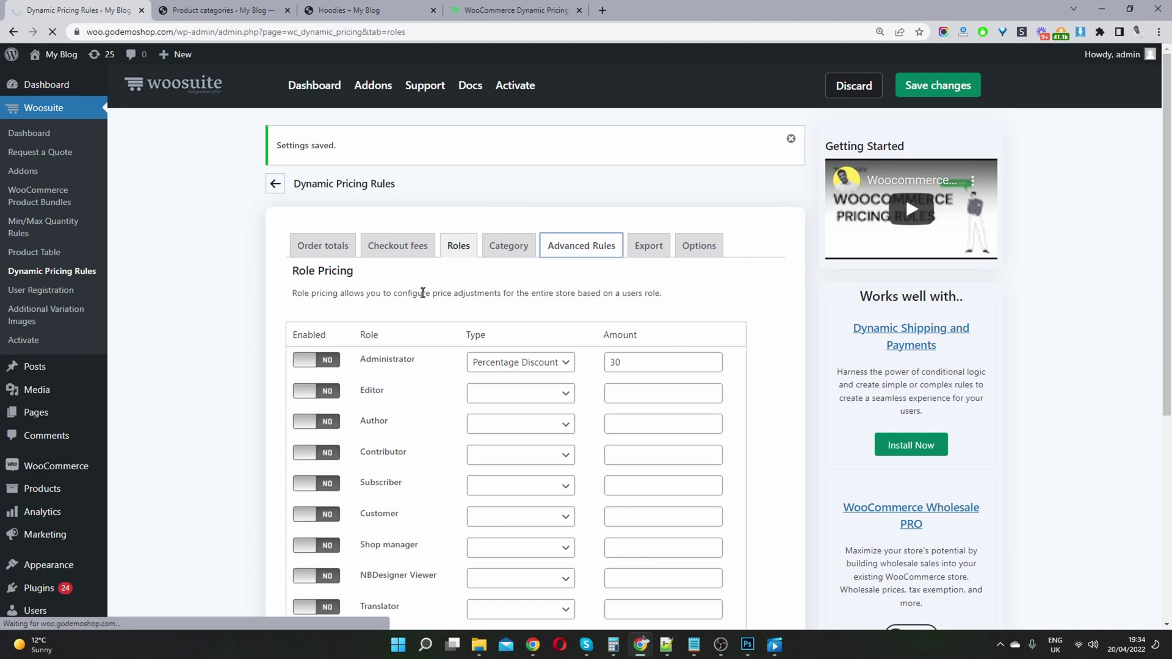
scroll(461, 314, "down", 3)
scroll(450, 329, "down", 5)
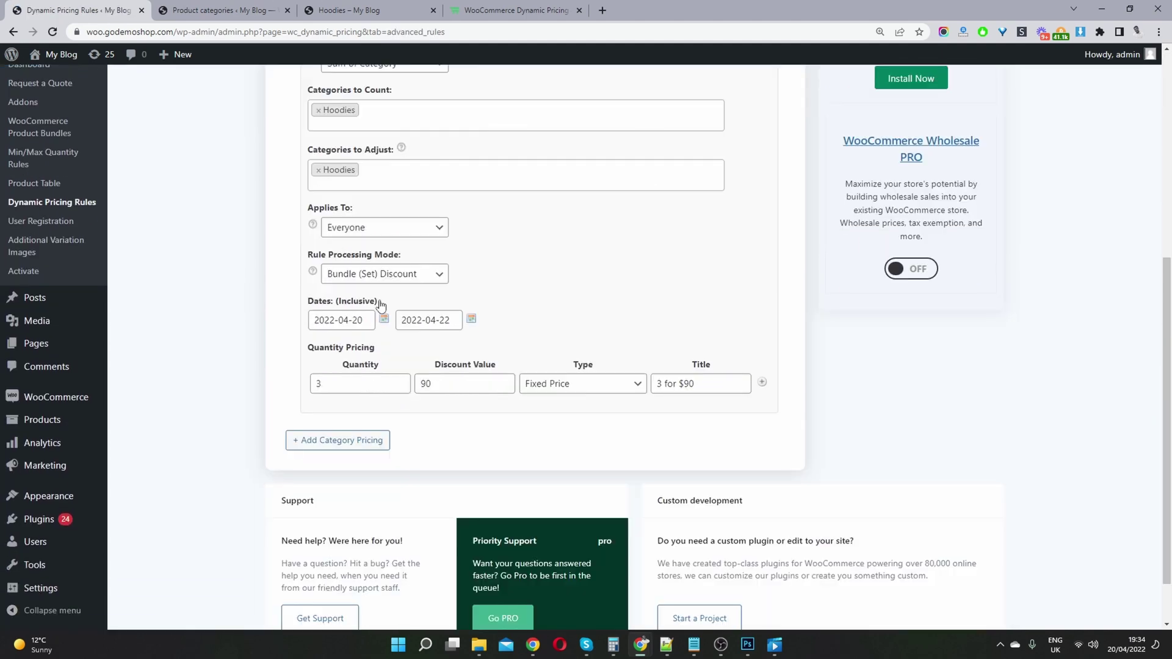
left_click_drag(389, 299, 312, 299)
scroll(313, 303, "up", 2)
scroll(315, 308, "up", 3)
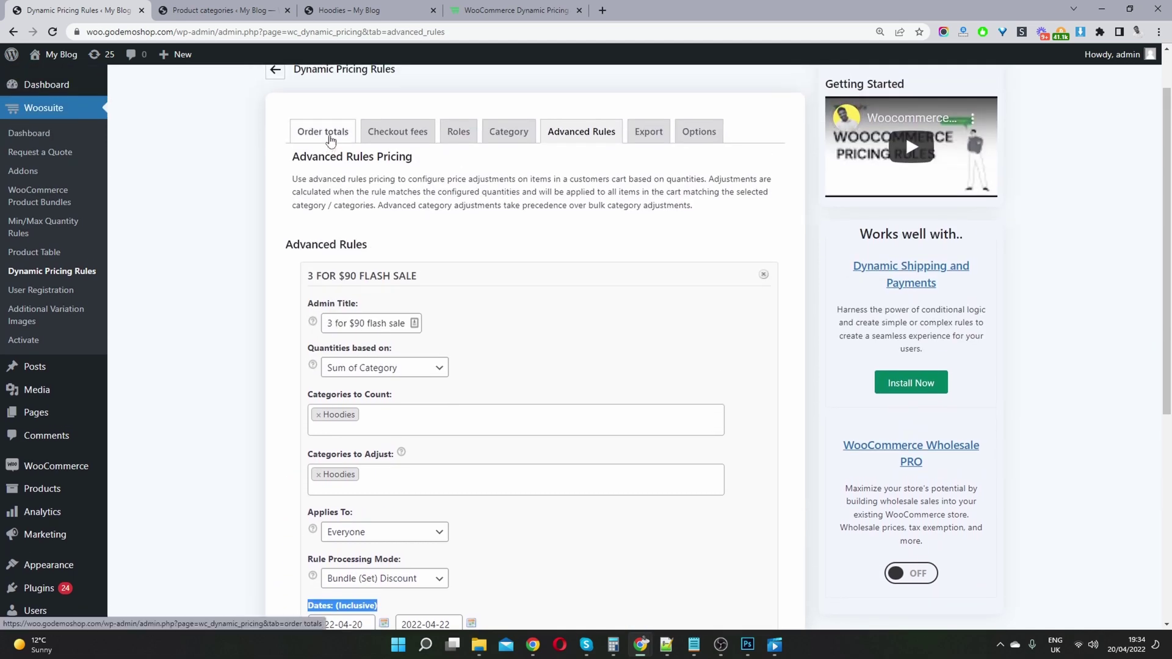
left_click(332, 134)
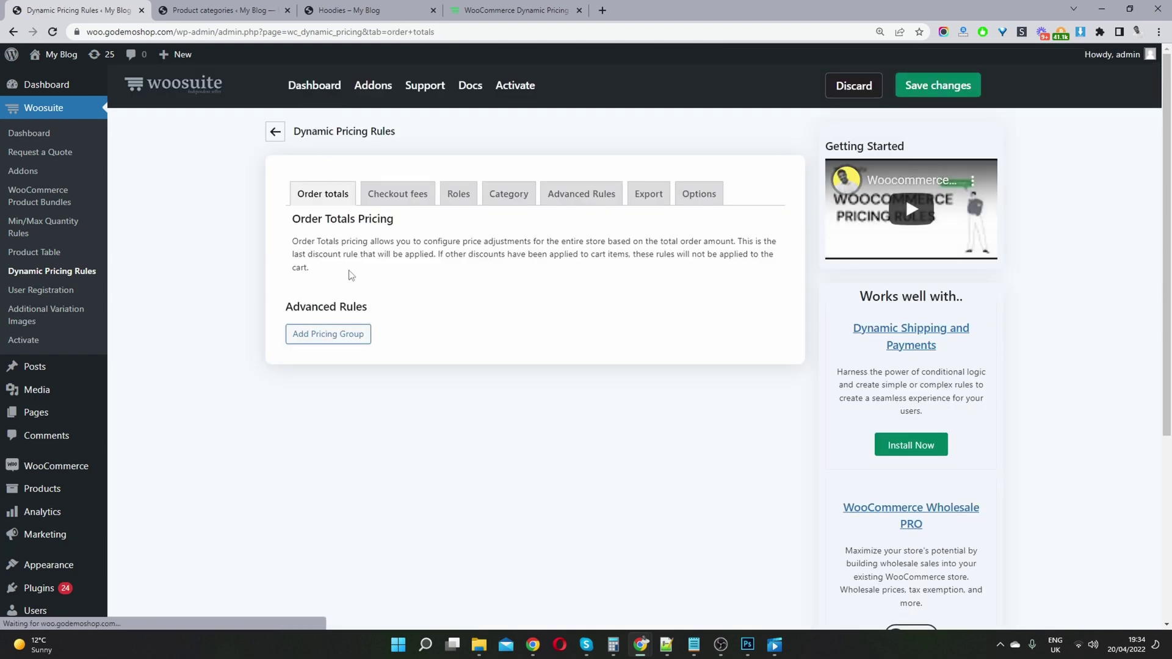
left_click(348, 333)
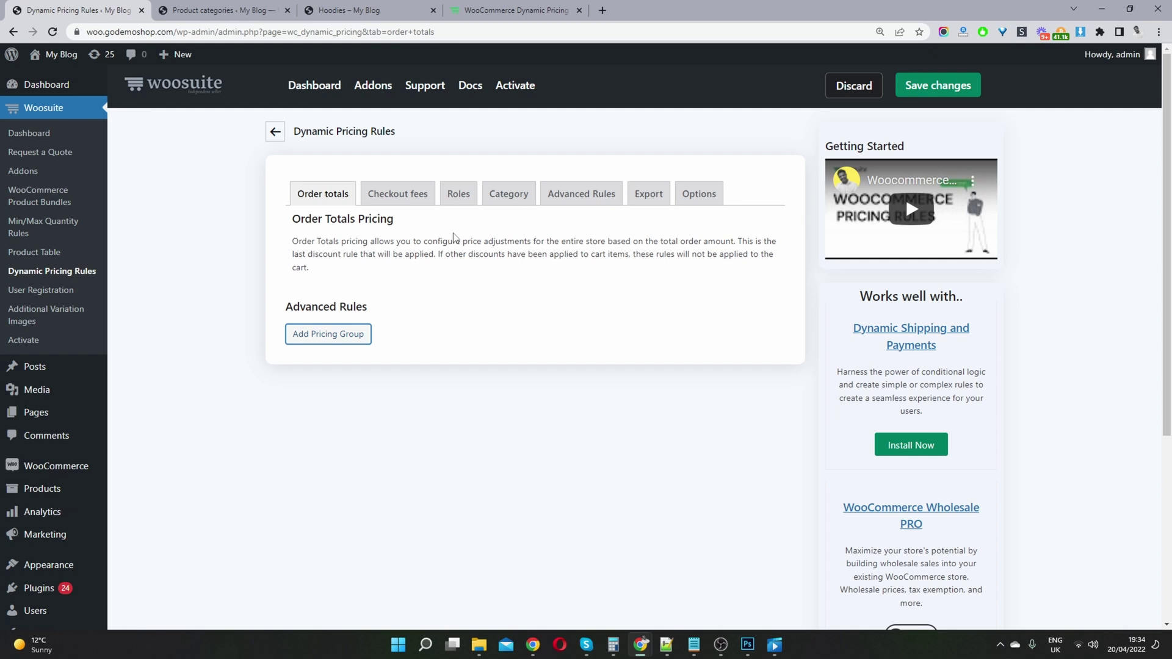
- Name the order-total rule 'spend over $100 get', based on Cart Total for Everyone
scroll(458, 256, "down", 3)
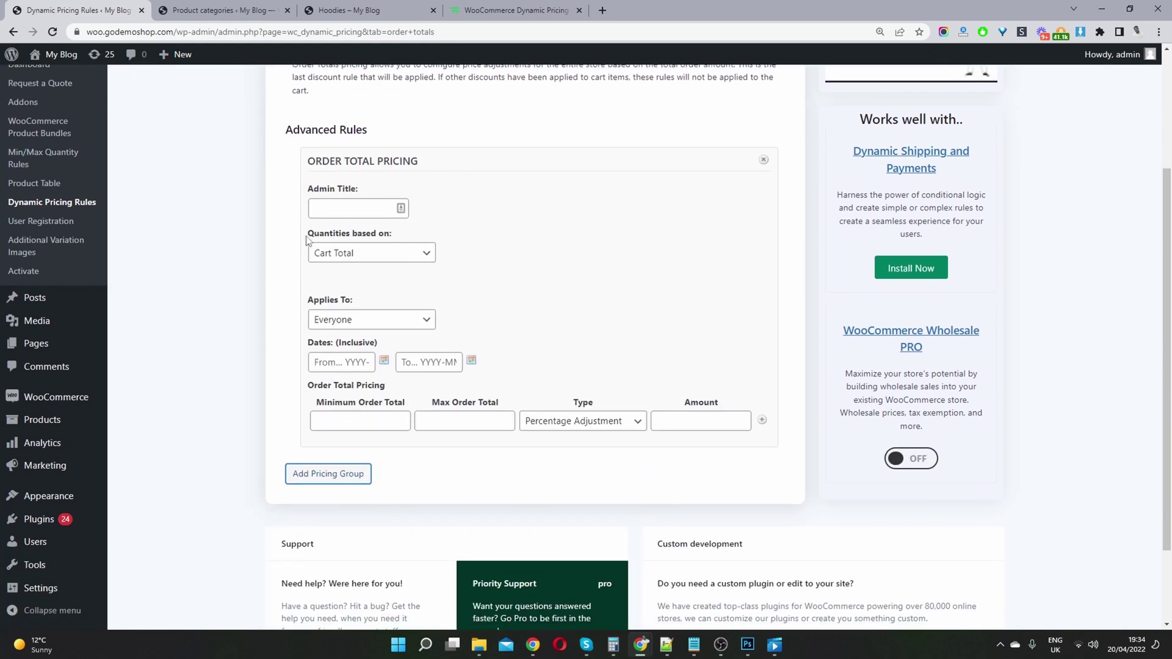
left_click(332, 203)
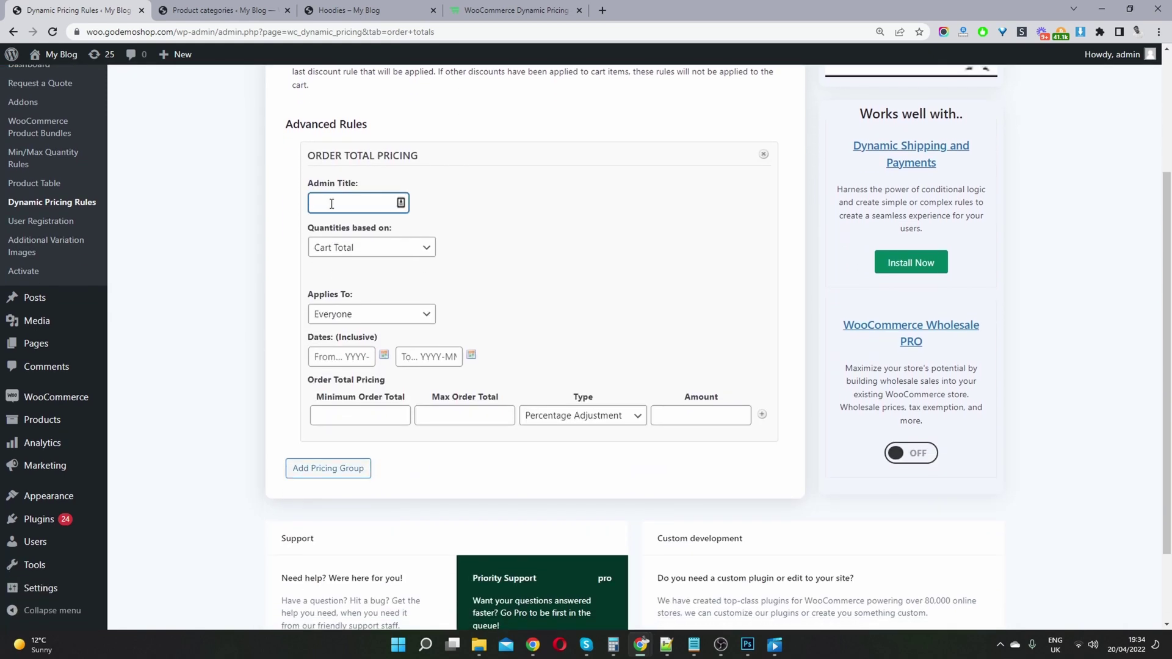
type("spend over $100 get")
left_click(394, 248)
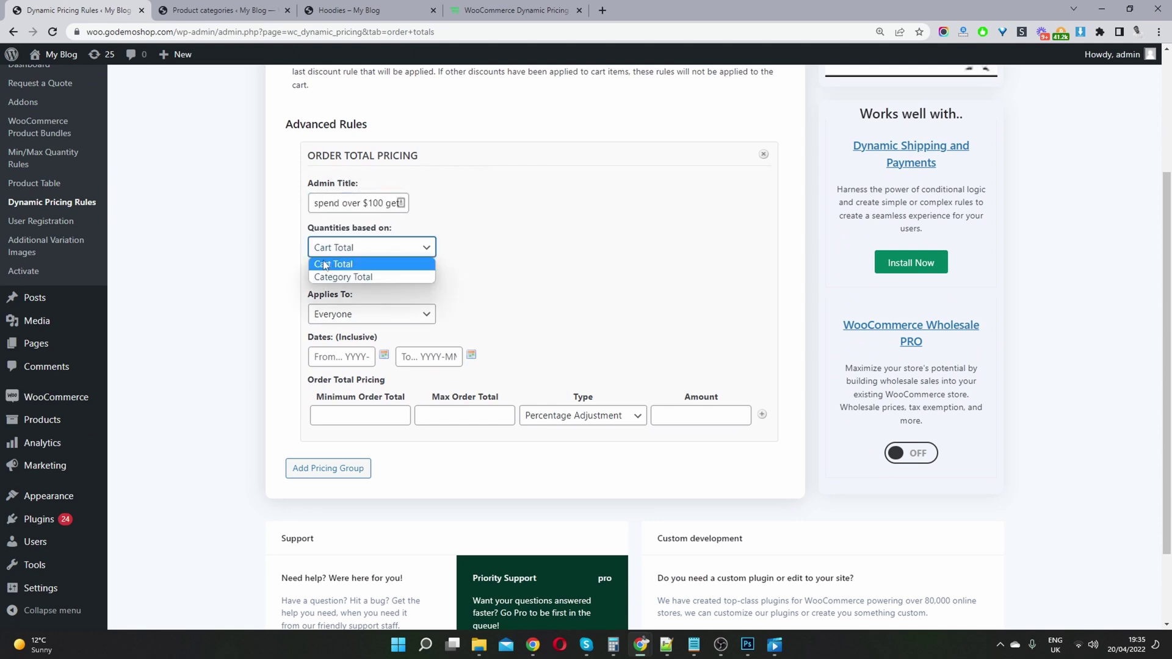
left_click(344, 265)
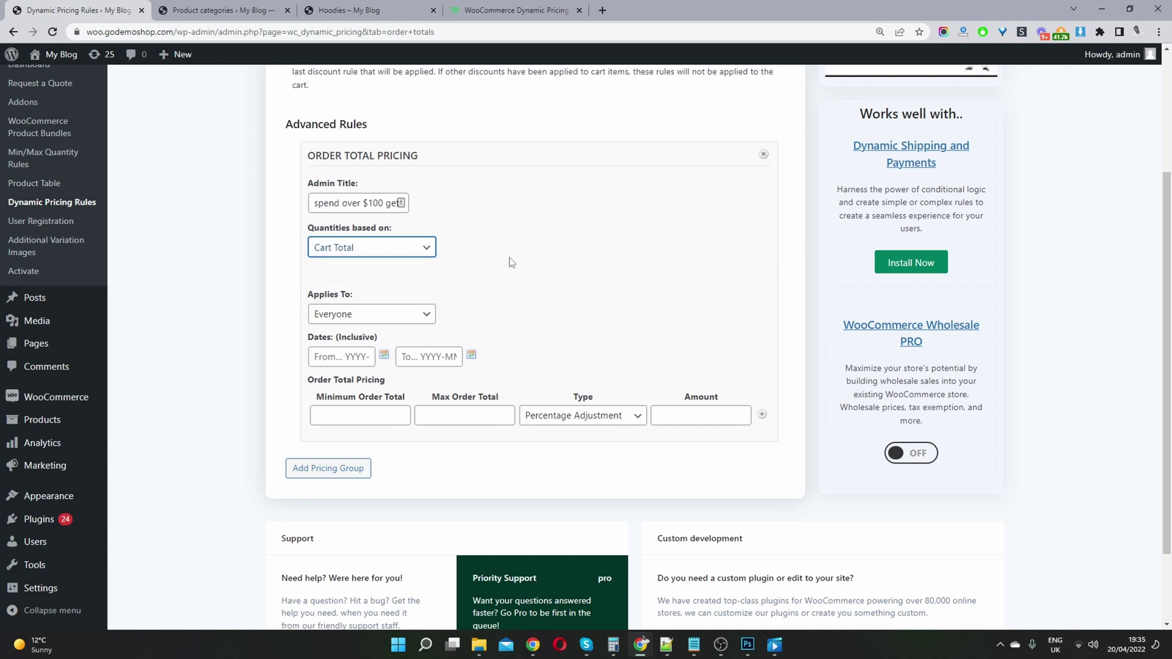
left_click(377, 314)
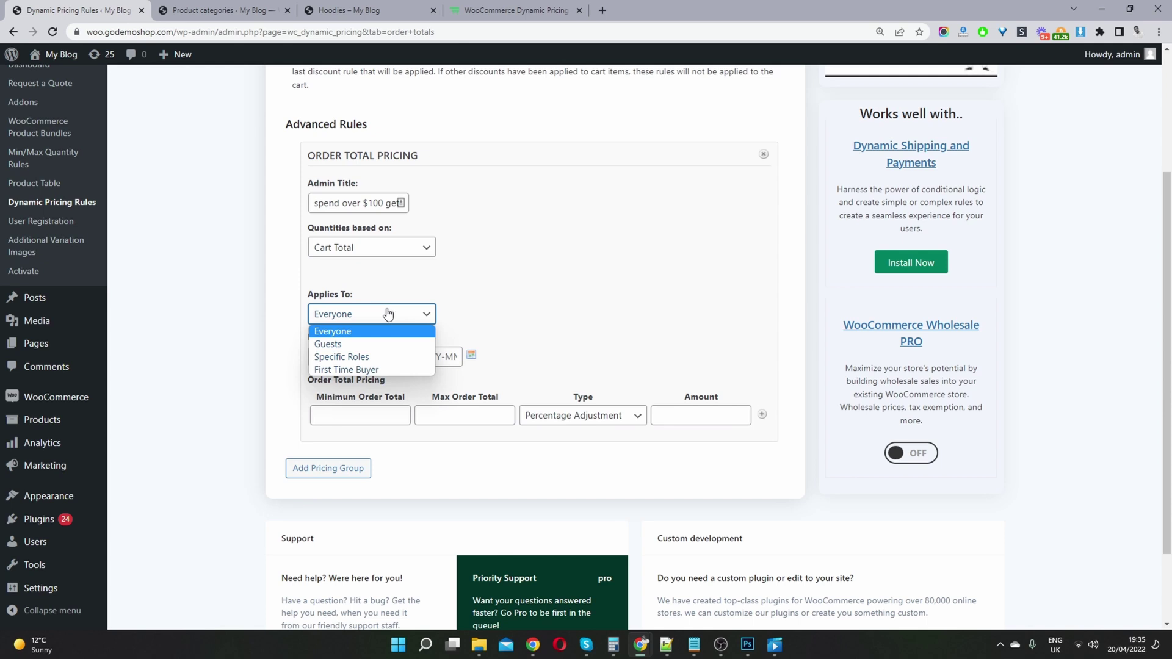
left_click(516, 297)
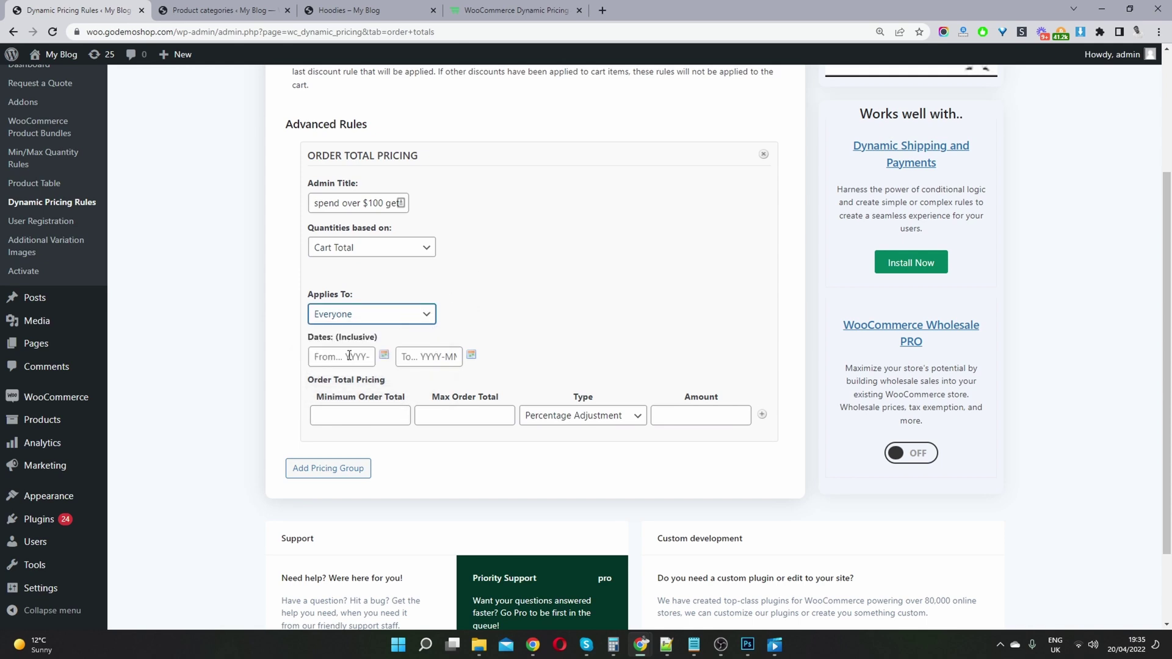
- Date the rule from 2022-04-20 to 2022-04-22 and move to the minimum order total field
left_click(384, 355)
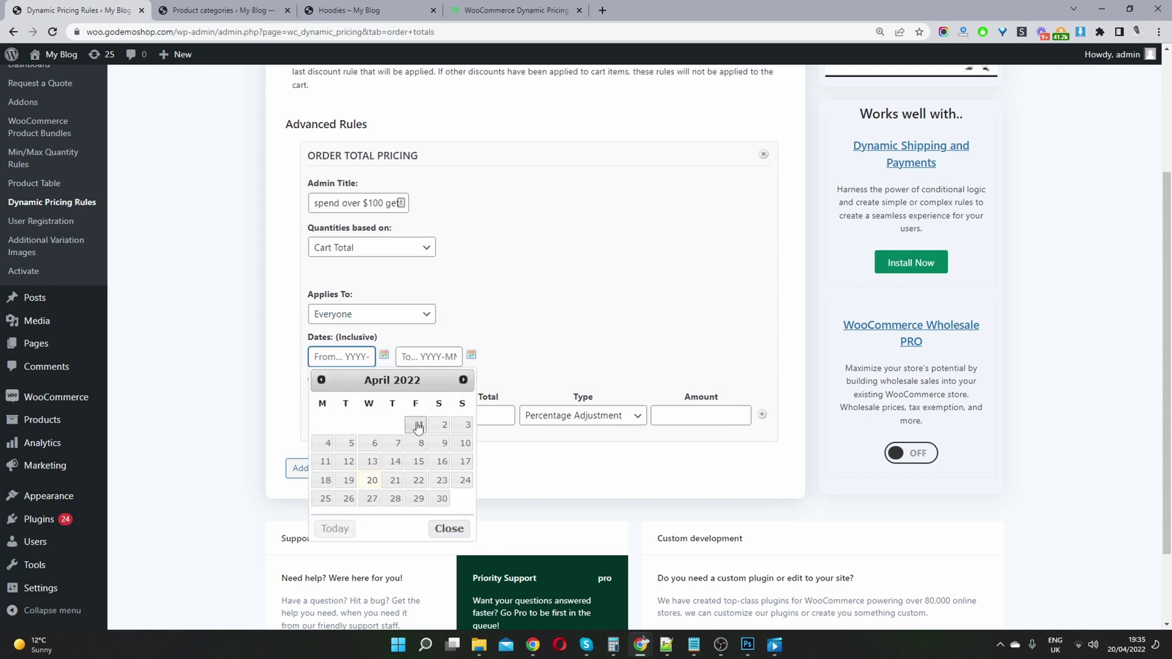
left_click(372, 482)
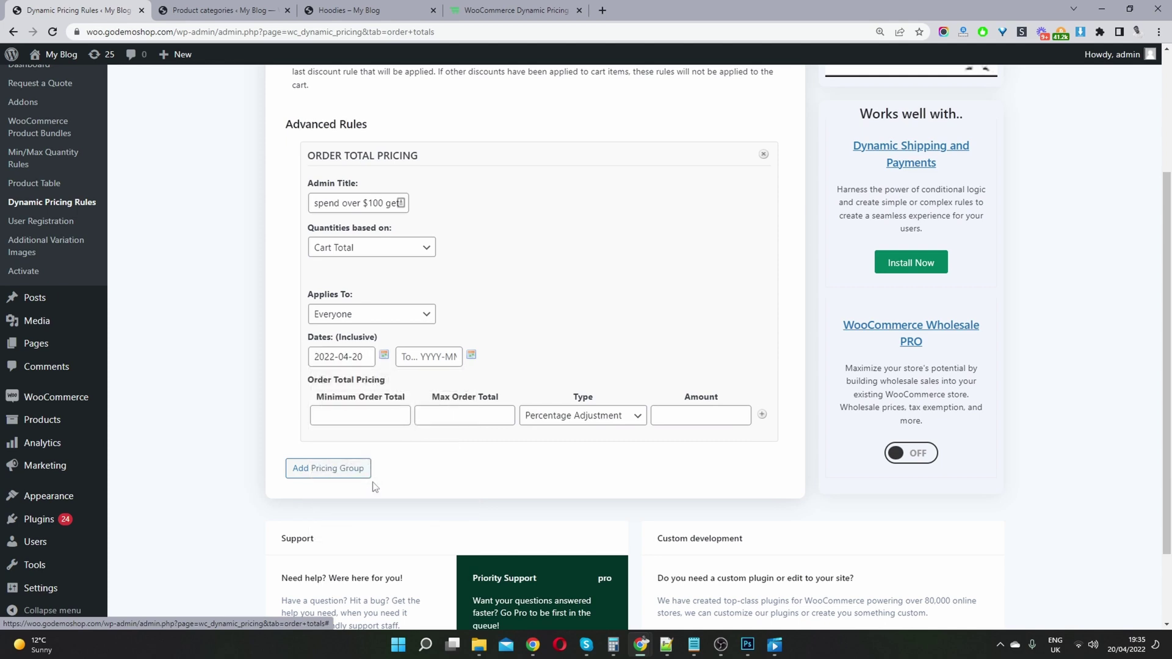
left_click(473, 357)
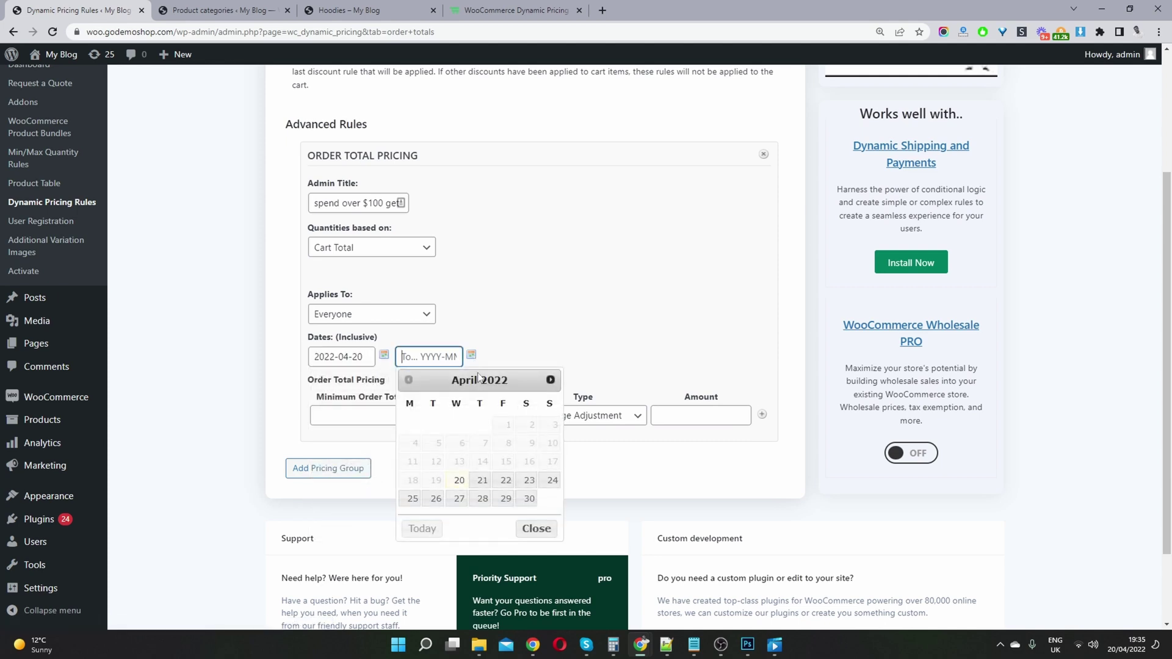
left_click(506, 482)
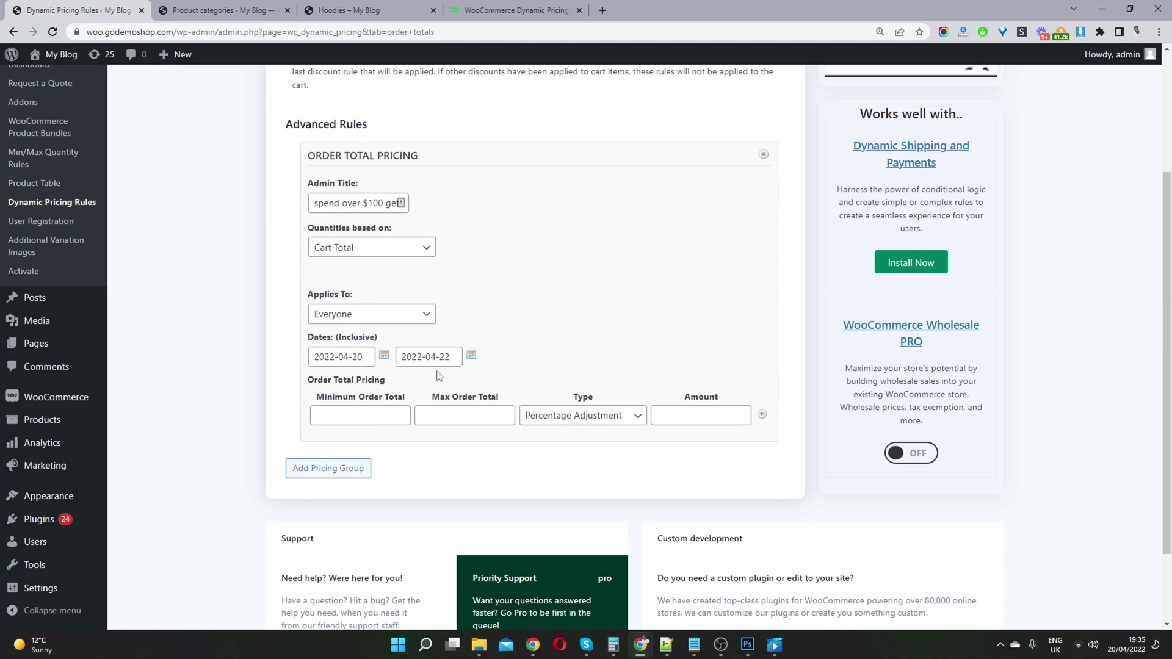
left_click(386, 406)
- Set Max Order Total to *, keep a Percentage adjustment of 15, and save the rule
left_click(450, 416)
type("*")
left_click(524, 407)
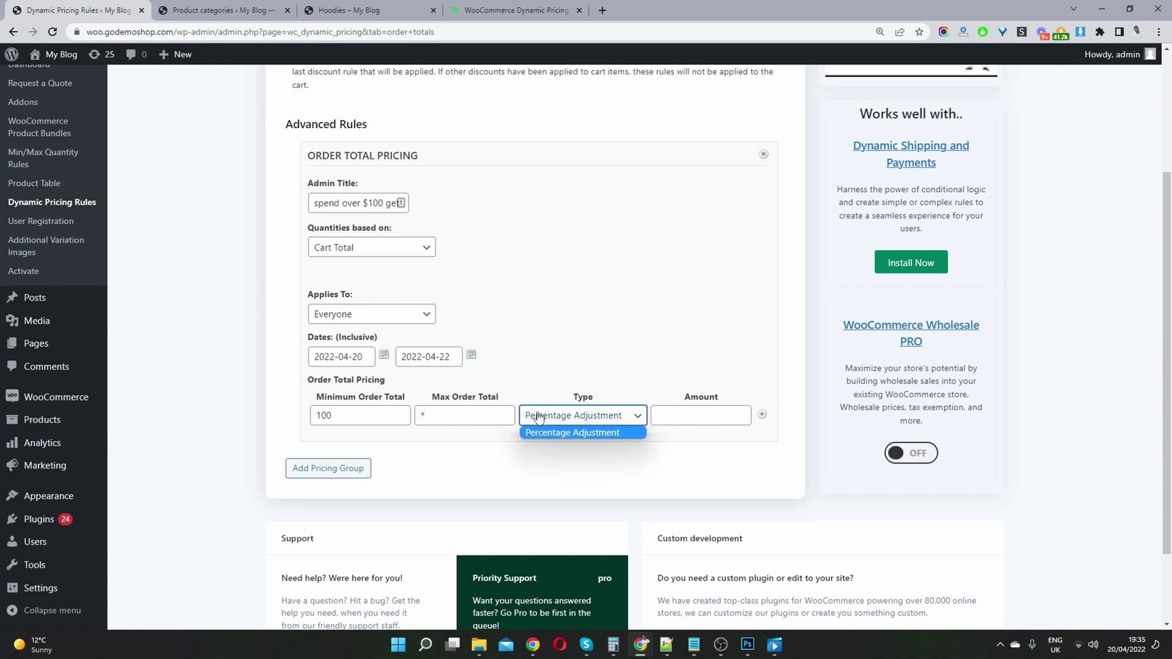
left_click(682, 417)
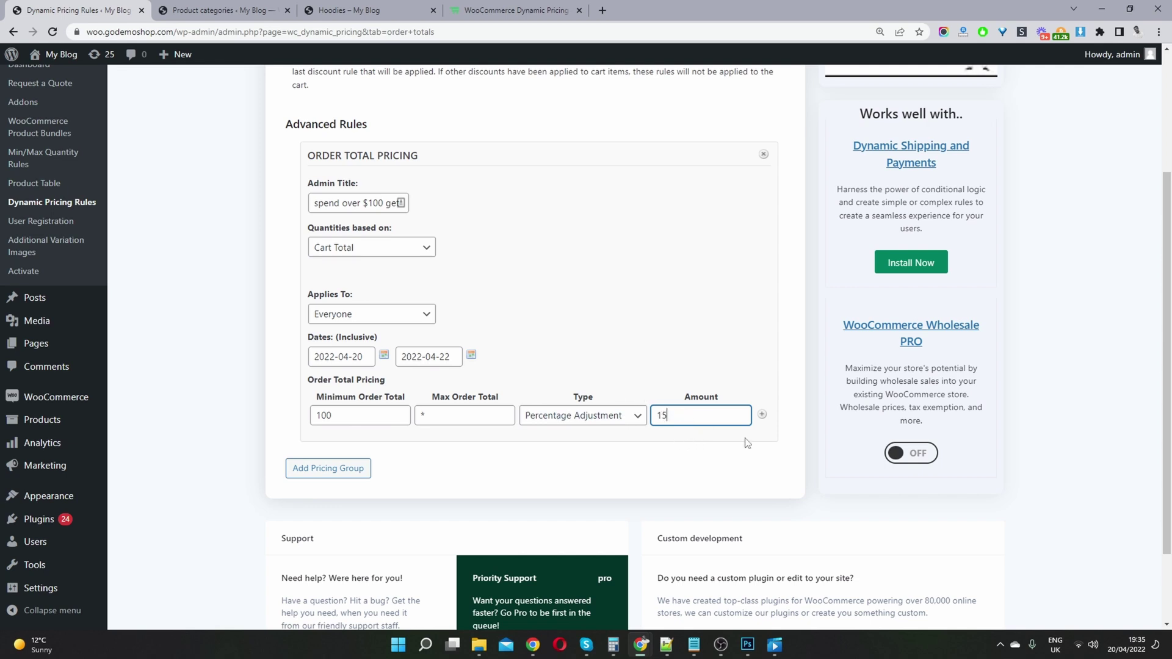
scroll(641, 391, "up", 2)
scroll(641, 388, "up", 1)
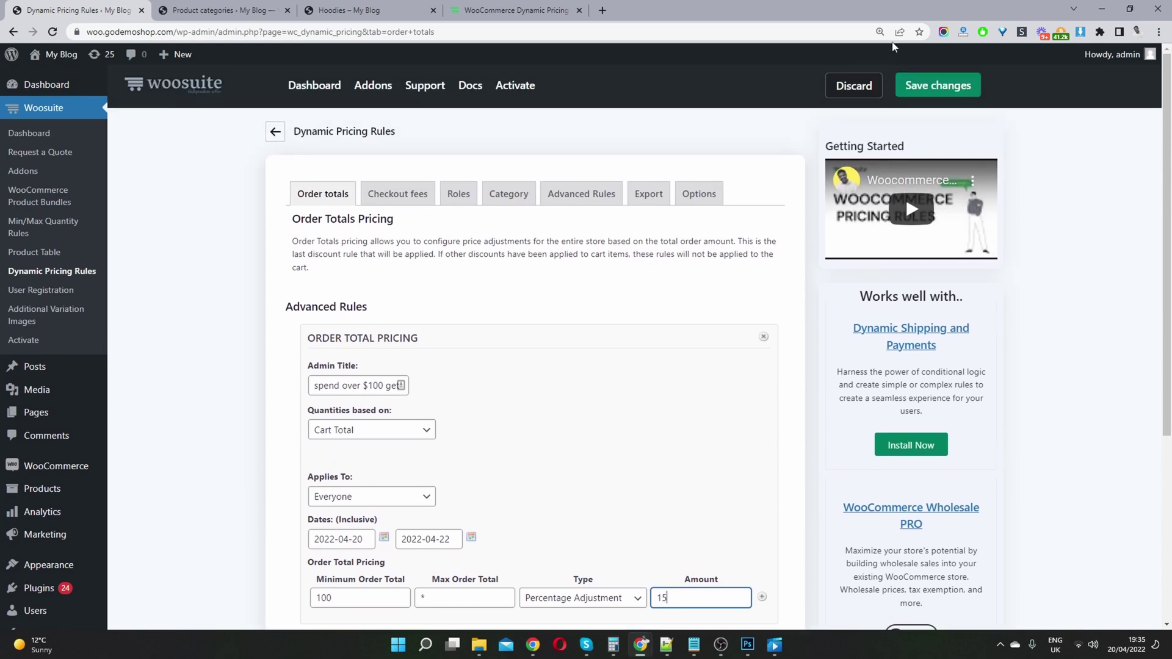
left_click(912, 89)
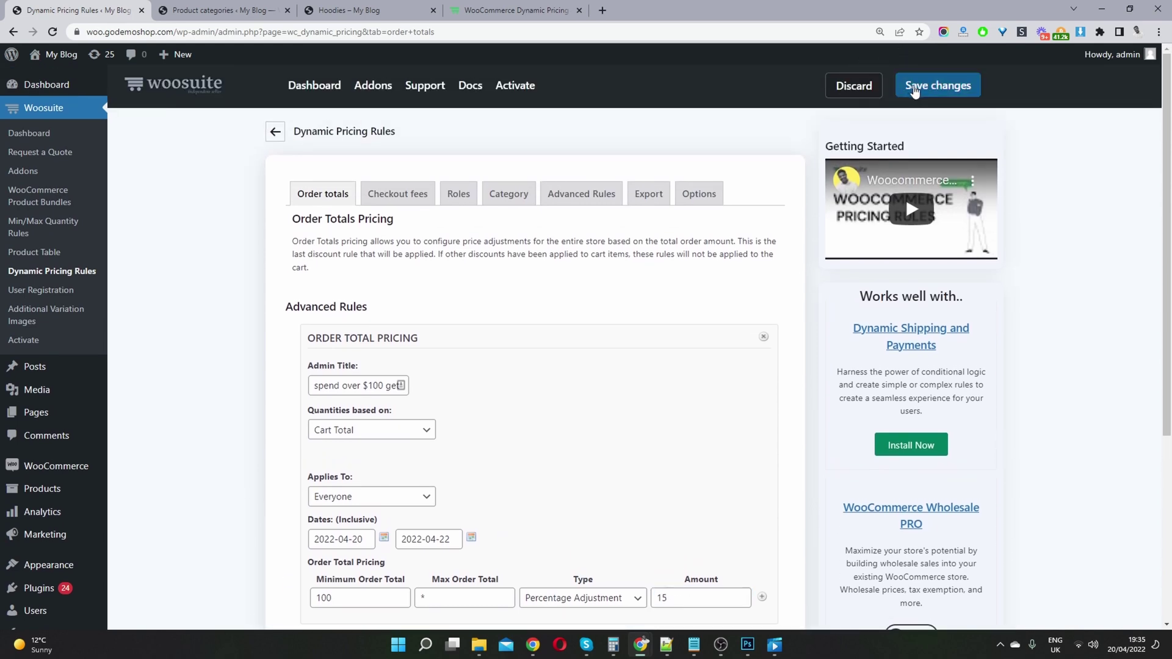
- On the Hoodies page, remove Hoodie with Zipper and the other hoodies from the mini-cart
left_click(365, 11)
mouse_move(919, 219)
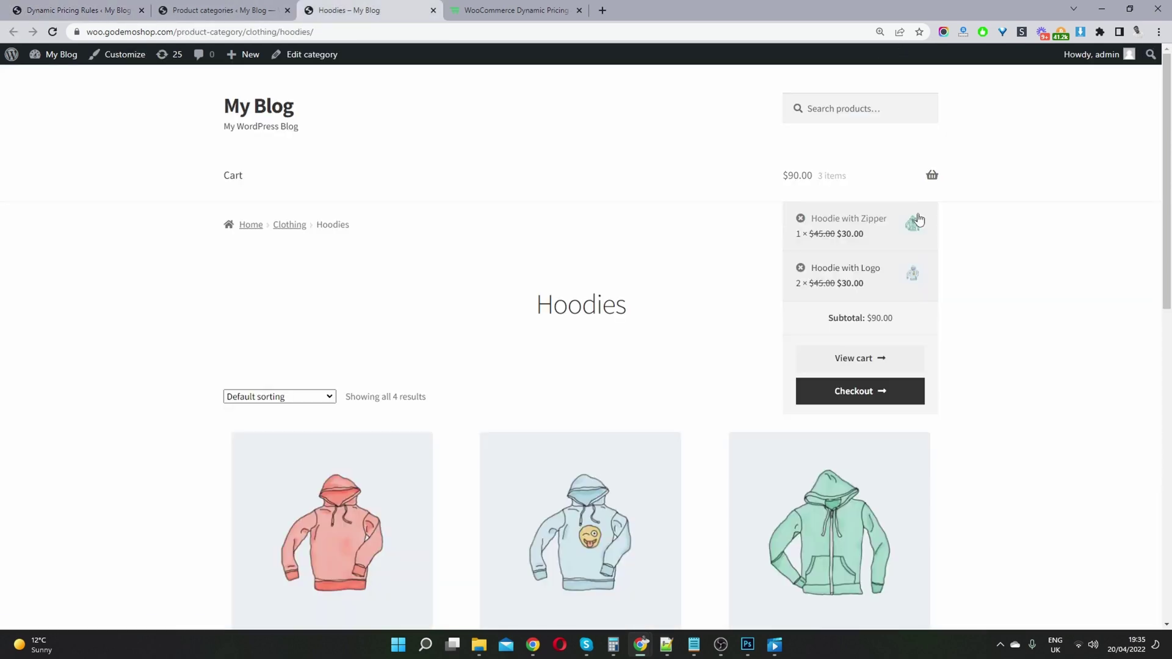
left_click(800, 218)
left_click(800, 268)
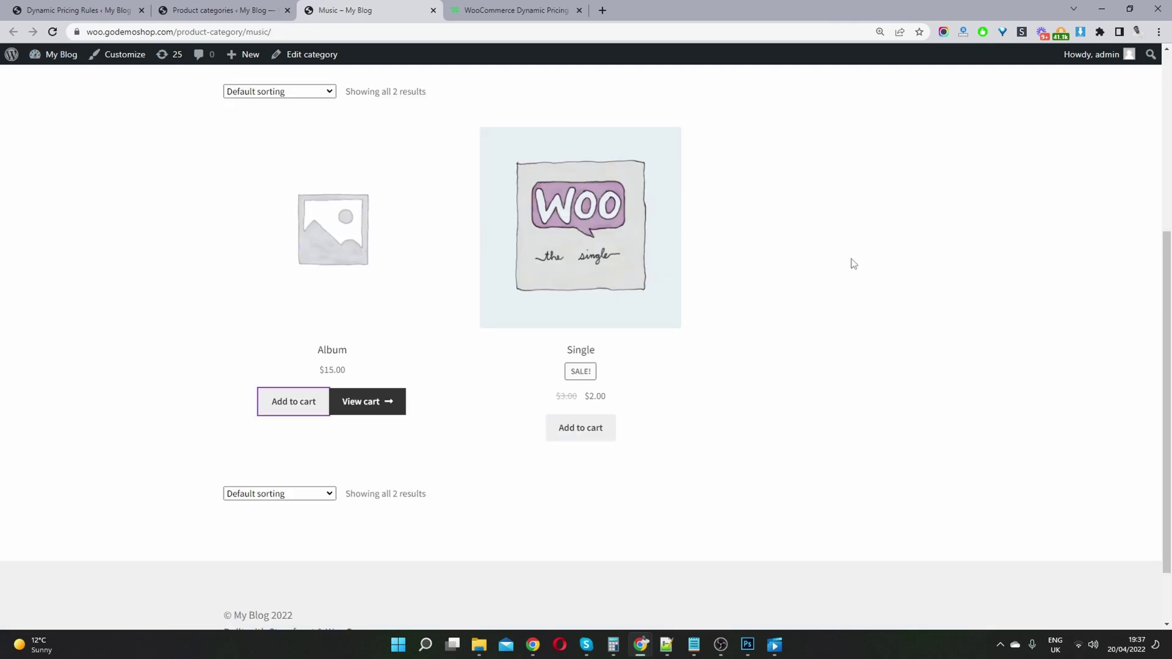
- Remove the Beanie from the cart page, leaving only the Album
left_click(370, 417)
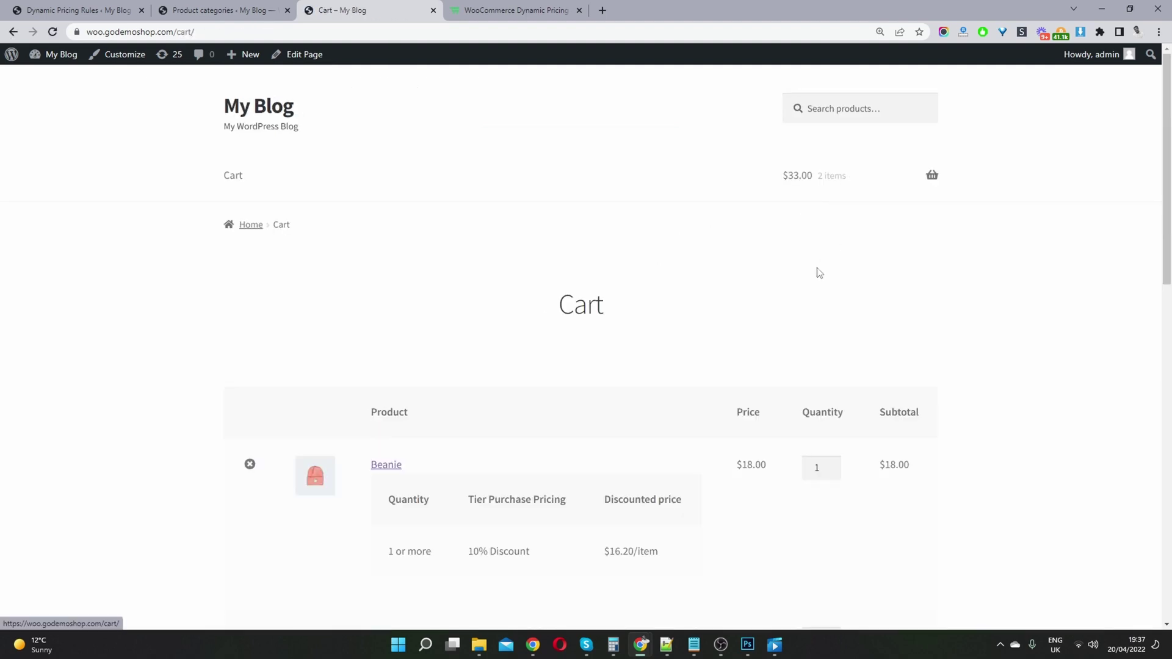
scroll(419, 332, "down", 5)
left_click(249, 160)
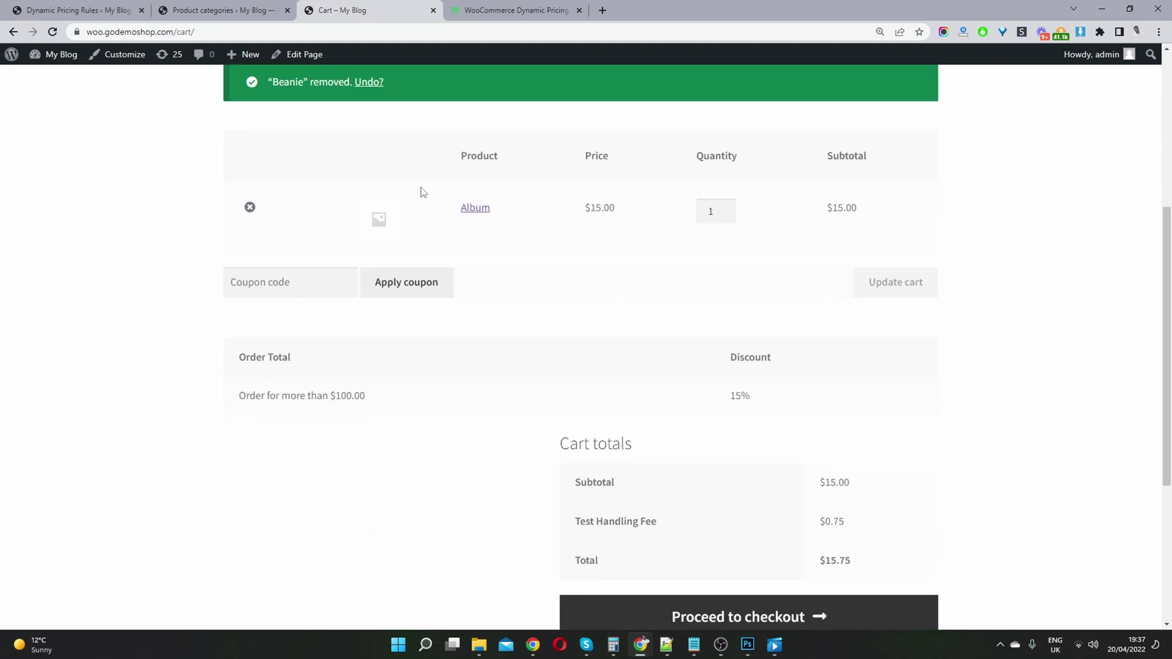
- Change the Album quantity to 10 and update the cart
left_click(719, 204)
type("0")
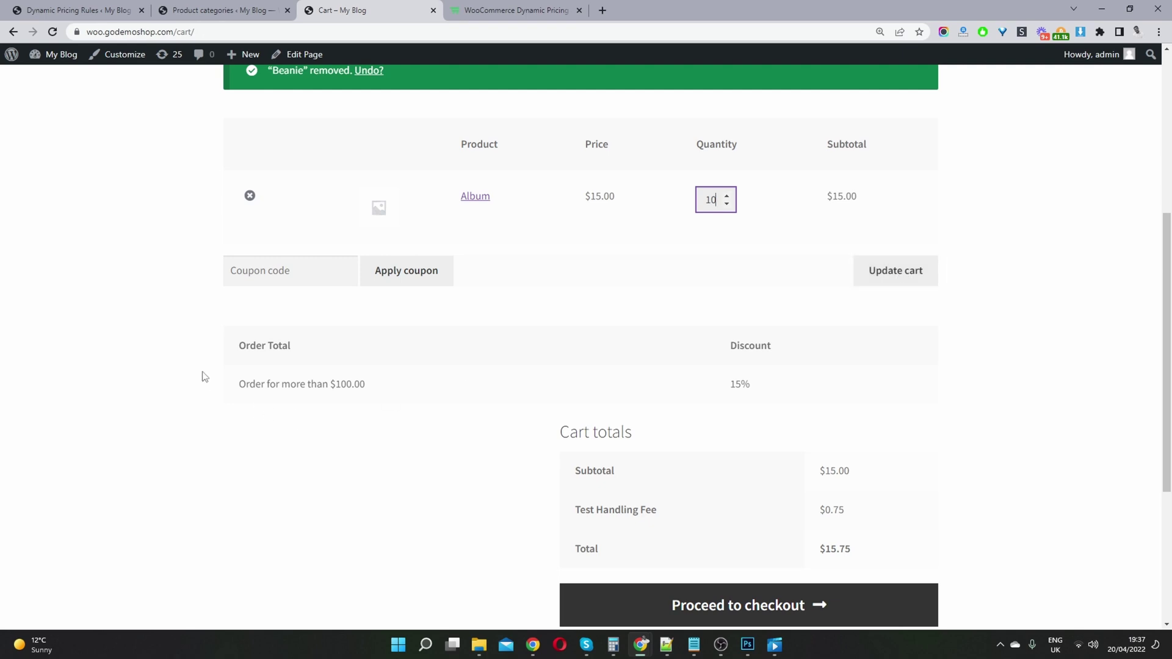
left_click_drag(260, 379, 393, 390)
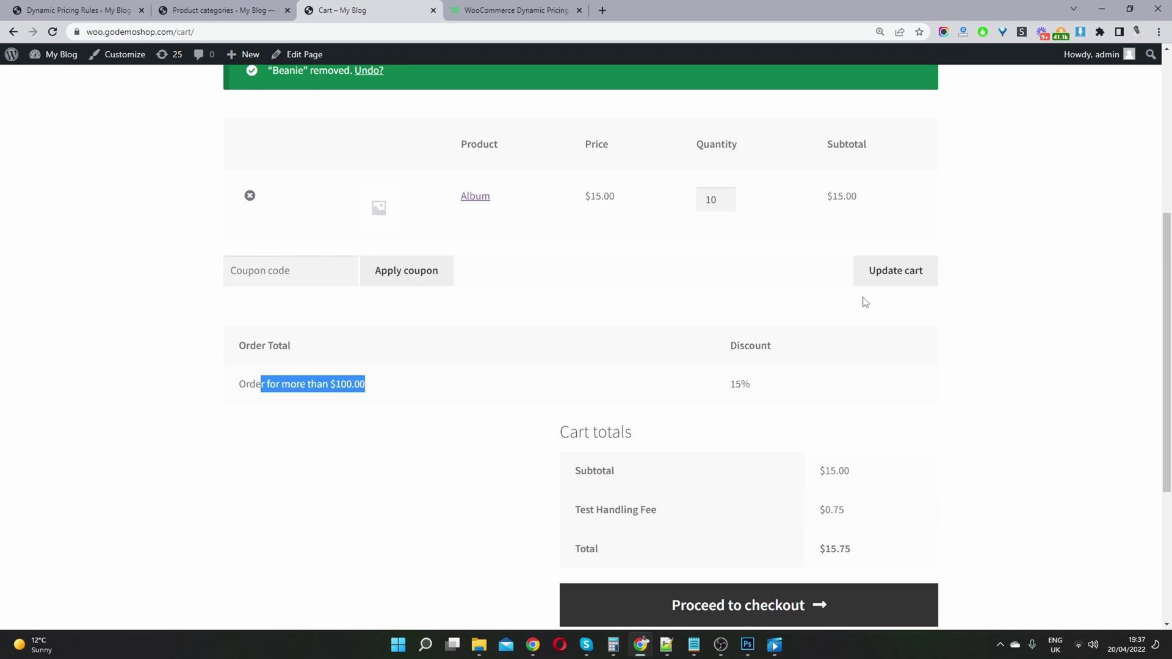
left_click(887, 265)
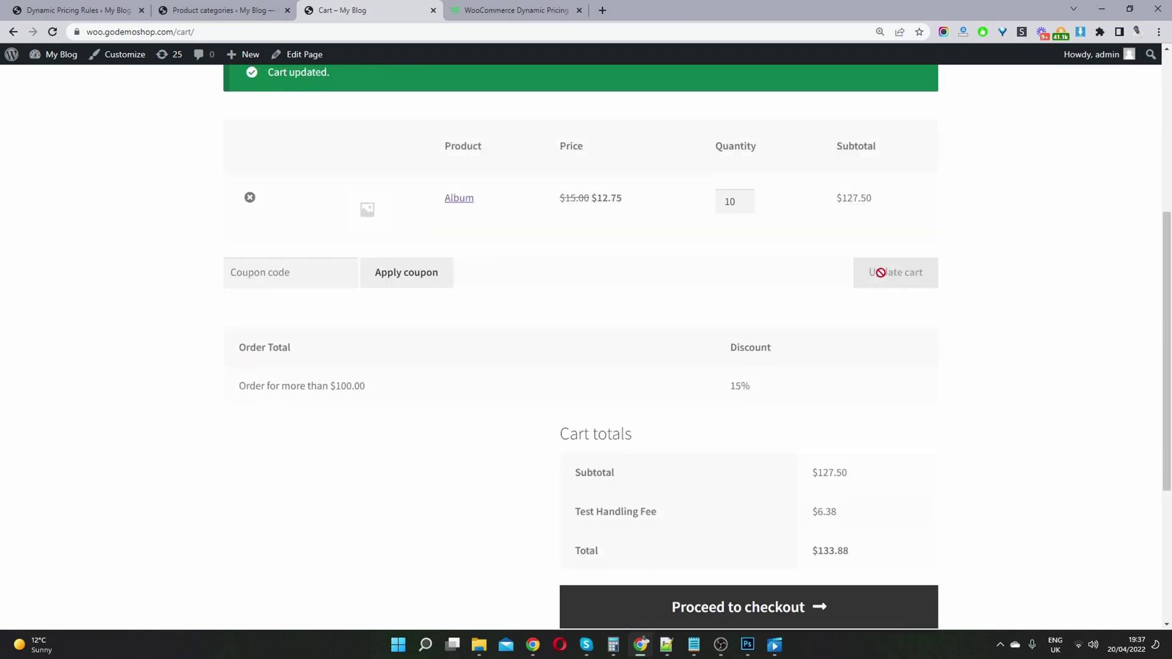
- Check the $12.75 discounted price, $127.50 subtotal and the Test Handling Fee in the totals
scroll(882, 276, "down", 1)
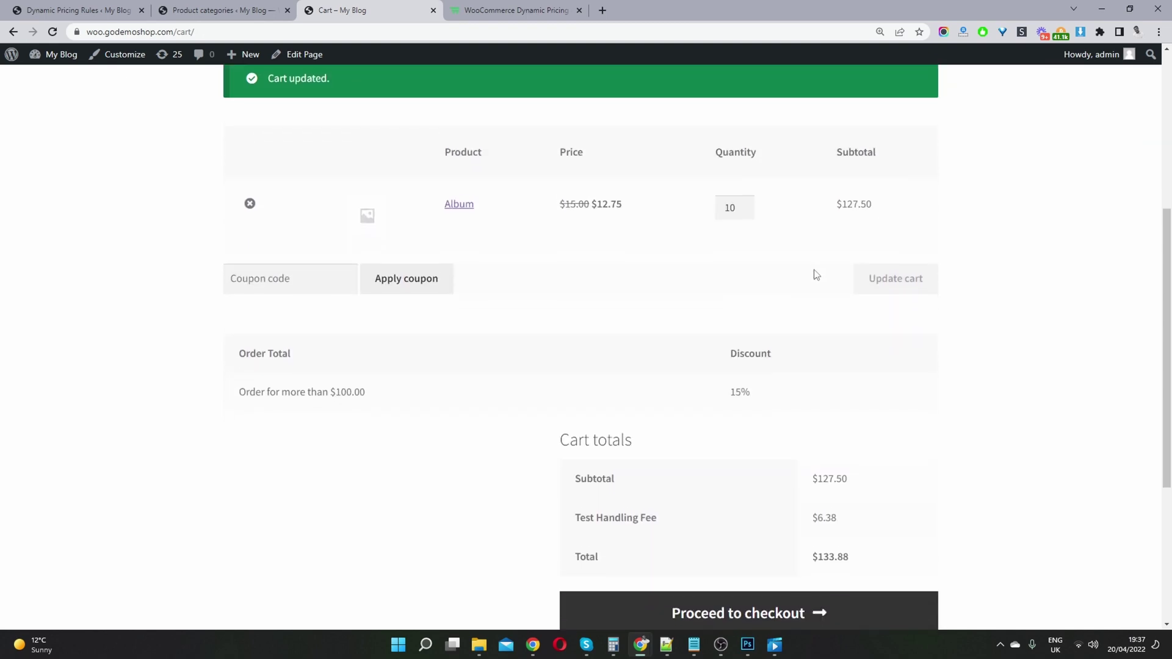
left_click_drag(872, 196, 838, 195)
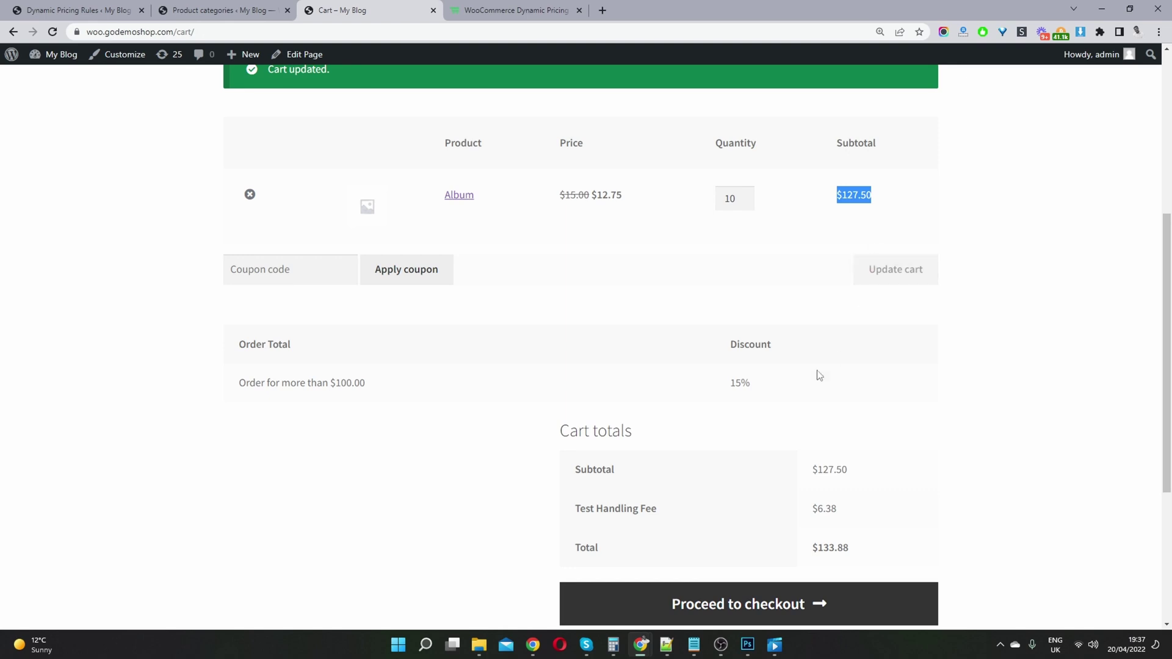
left_click_drag(657, 509, 585, 509)
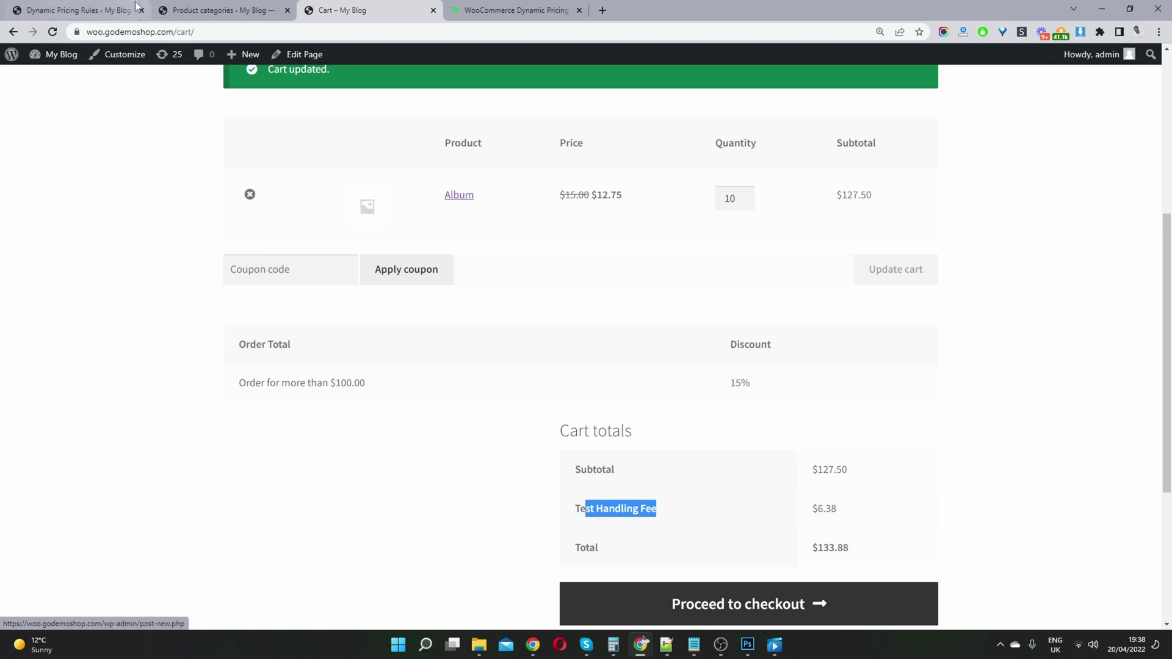
- Review the rule's Dates (Inclusive) fields on Dynamic Pricing Rules, starting 2022-04-20
left_click(74, 10)
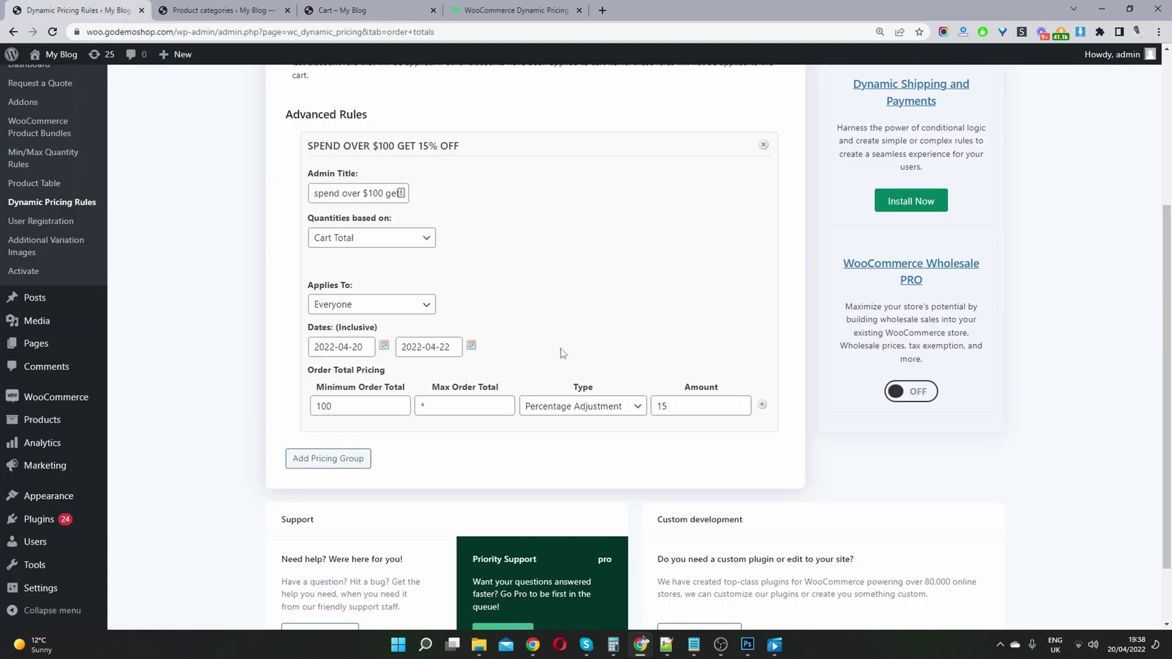
left_click(370, 345)
left_click_drag(370, 345, 283, 338)
left_click_drag(384, 333, 322, 339)
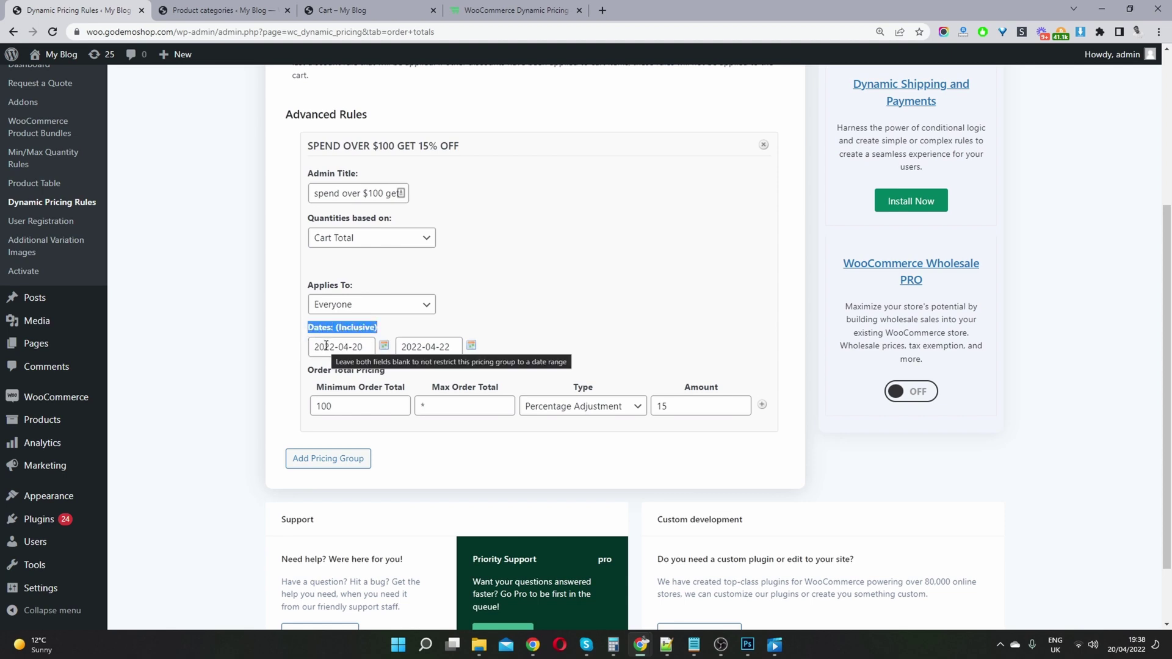